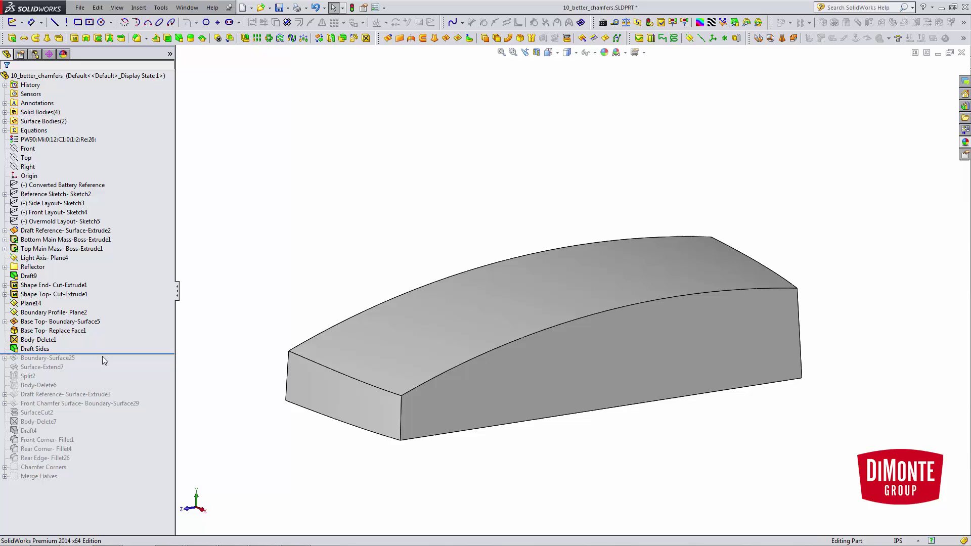
Roll the feature history forward to just after Split2
{"action": "middle_click_drag", "start_coordinate": [236, 313], "coordinate": [243, 318]}
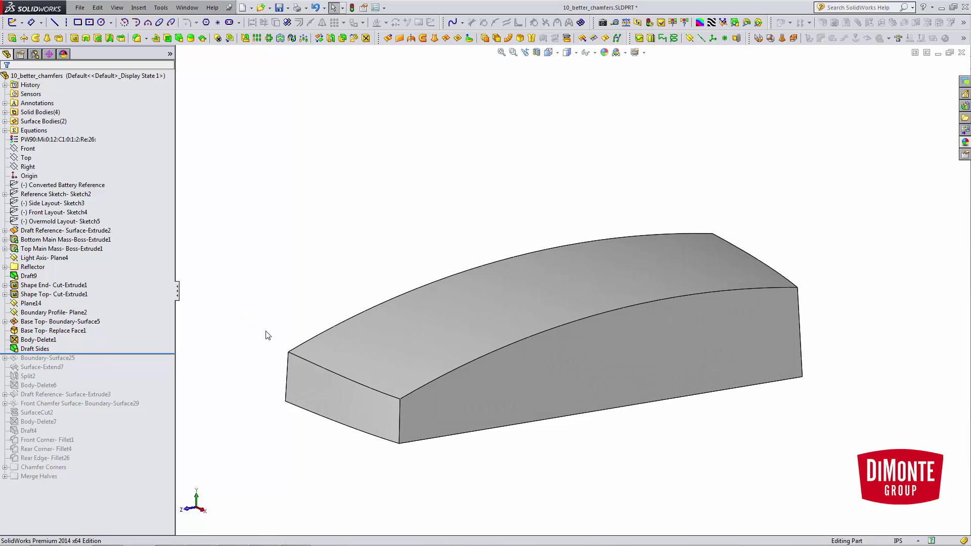
{"action": "middle_click_drag", "start_coordinate": [263, 335], "coordinate": [261, 329]}
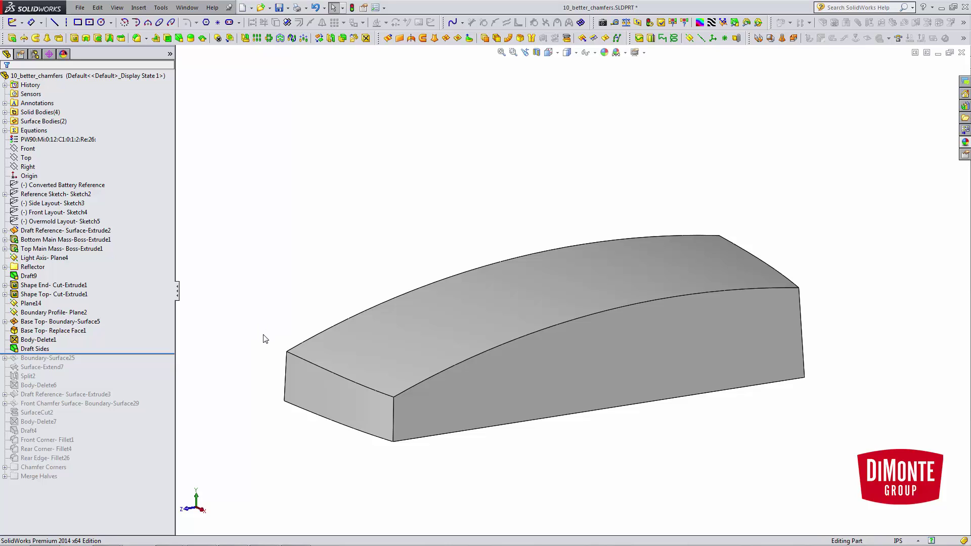
{"action": "left_click_drag", "start_coordinate": [100, 357], "coordinate": [101, 379]}
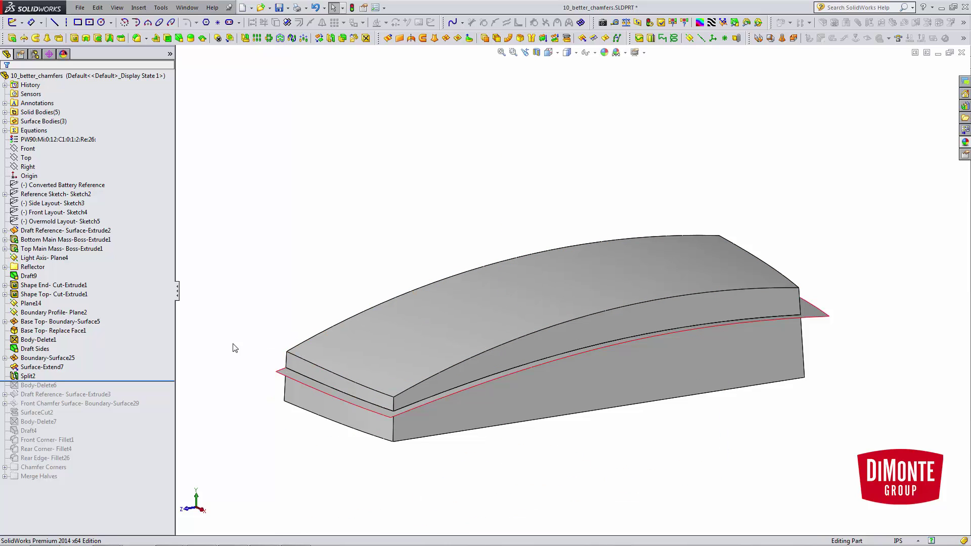
Open the Split2 definition to review its trim tool and resulting bodies, and leave it without changes
{"action": "middle_click_drag", "start_coordinate": [415, 408], "coordinate": [396, 408]}
{"action": "left_click", "coordinate": [40, 387]}
{"action": "left_click", "coordinate": [47, 357]}
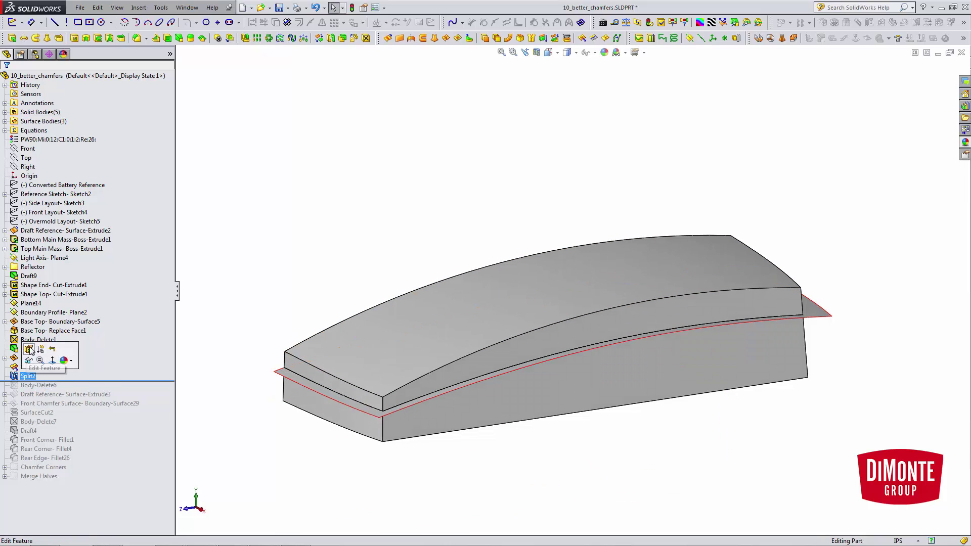
{"action": "key", "text": "ctrl+n"}
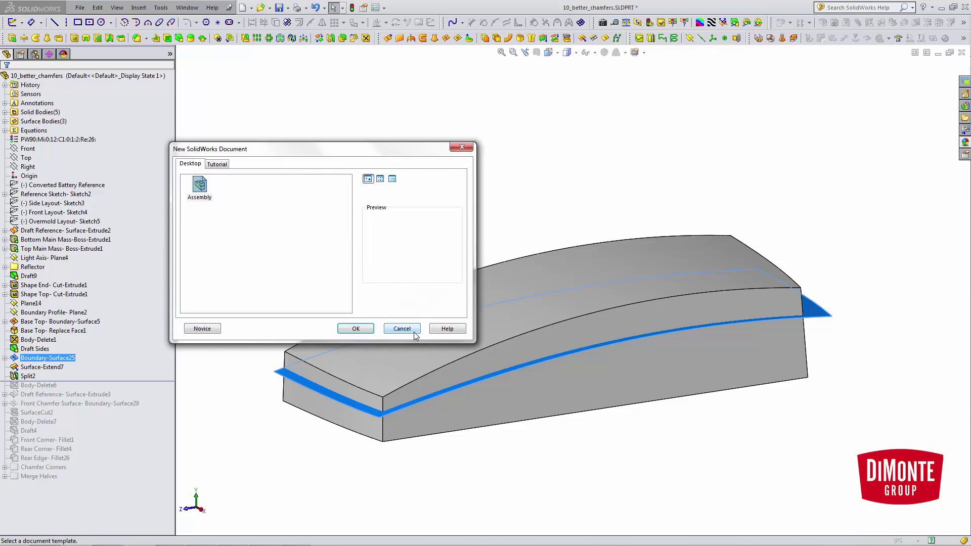
{"action": "left_click", "coordinate": [413, 330]}
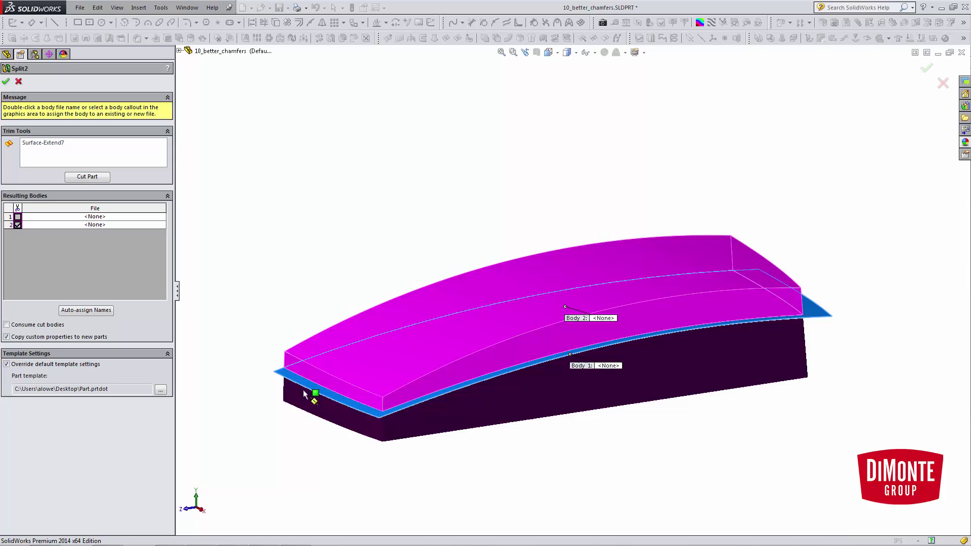
{"action": "left_click", "coordinate": [19, 81]}
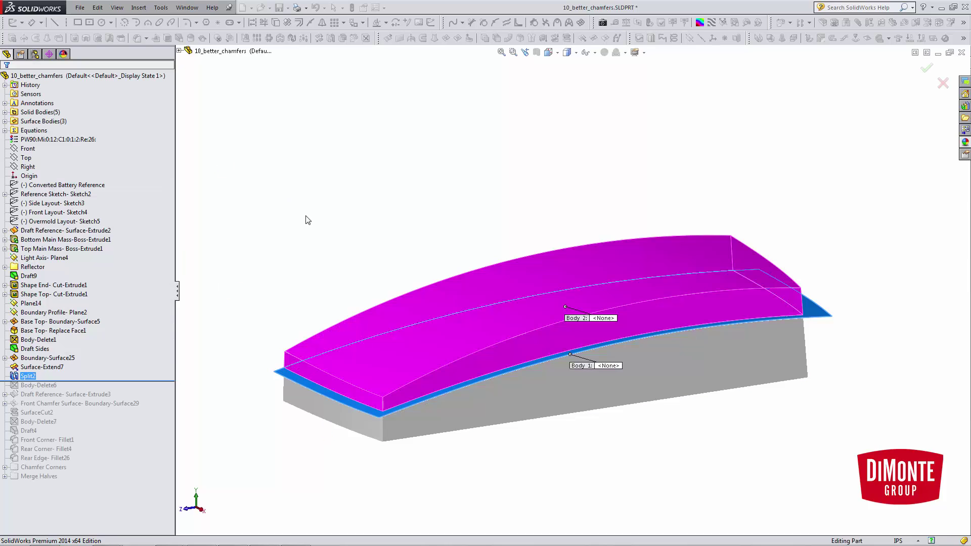
Expand Boundary-Surface25 and examine the surface against the split bodies from the top, the front and an angled view
{"action": "left_click", "coordinate": [55, 357]}
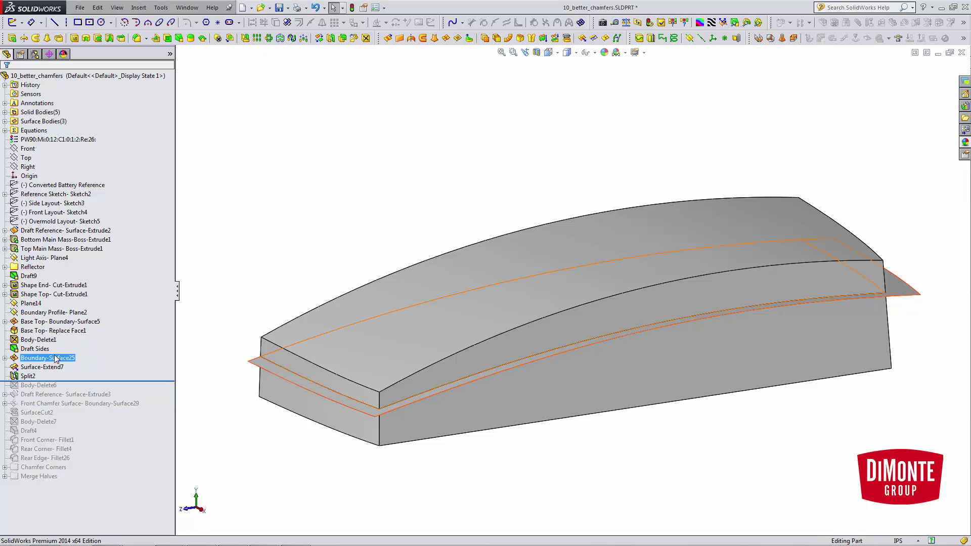
{"action": "left_click", "coordinate": [5, 358]}
{"action": "middle_click_drag", "start_coordinate": [274, 430], "coordinate": [430, 398]}
{"action": "key", "text": "space"}
{"action": "left_click", "coordinate": [468, 432]}
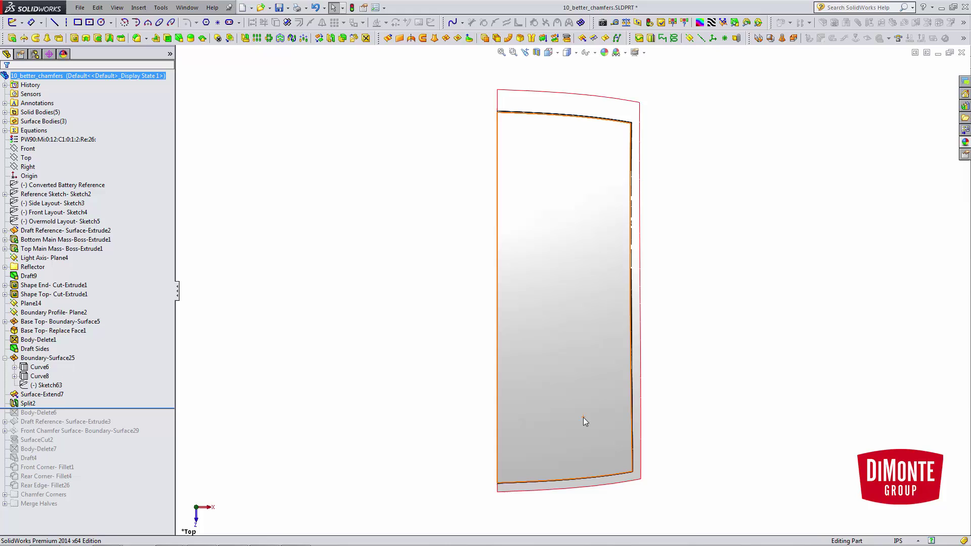
{"action": "scroll", "coordinate": [590, 311], "scroll_direction": "down", "scroll_amount": 3}
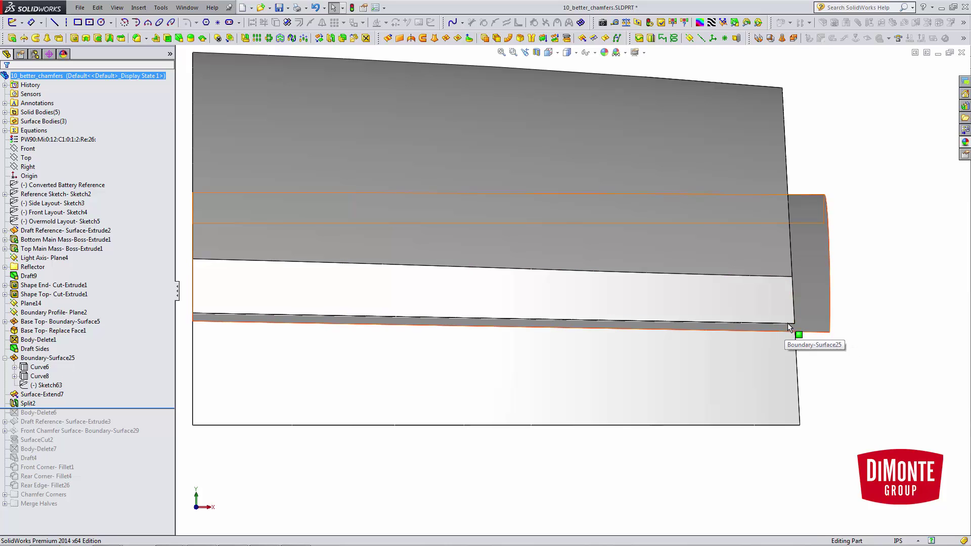
{"action": "scroll", "coordinate": [677, 397], "scroll_direction": "up", "scroll_amount": 2}
{"action": "middle_click_drag", "start_coordinate": [666, 393], "coordinate": [596, 419]}
{"action": "scroll", "coordinate": [626, 411], "scroll_direction": "up", "scroll_amount": 3}
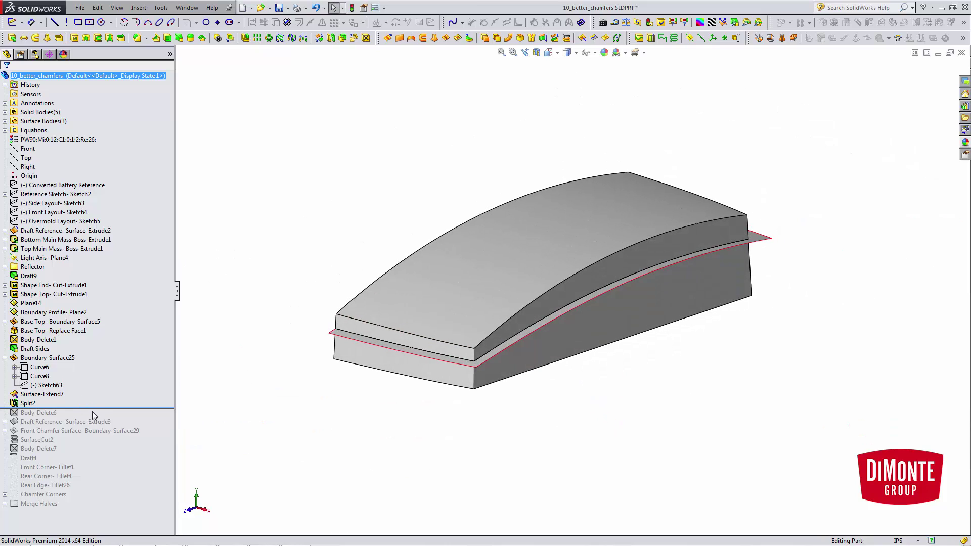
{"action": "scroll", "coordinate": [353, 388], "scroll_direction": "down", "scroll_amount": 3}
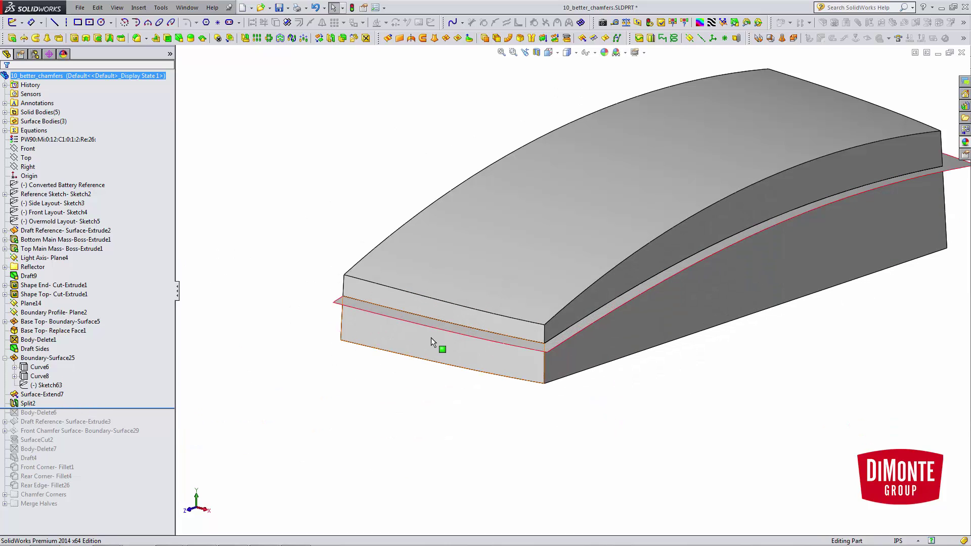
{"action": "right_click", "coordinate": [430, 338]}
{"action": "left_click", "coordinate": [288, 390]}
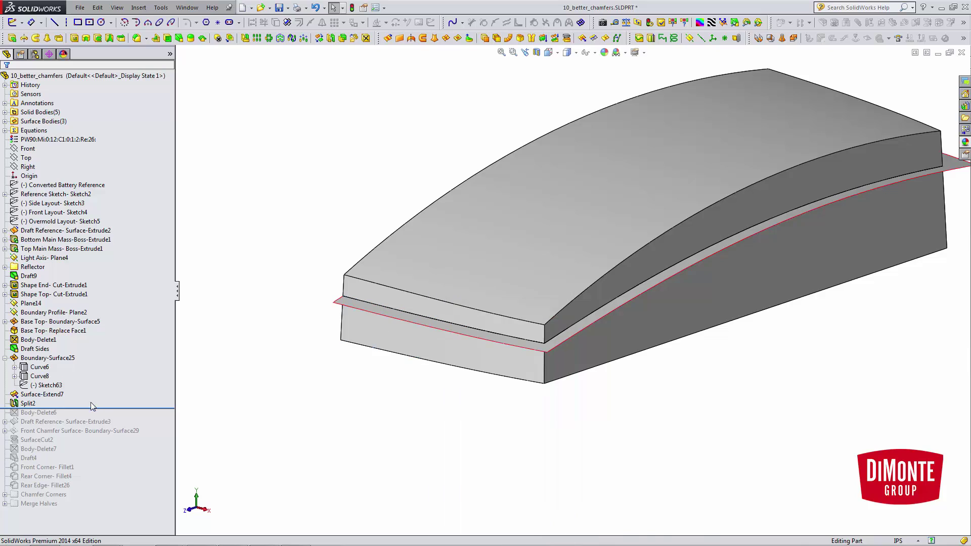
Roll the history back to just before Boundary-Surface25, highlight Curve6 and Curve8, and turn on the display of curves
{"action": "mouse_move", "coordinate": [94, 407]}
{"action": "left_mouse_down"}
{"action": "mouse_move", "coordinate": [93, 354]}
{"action": "mouse_move", "coordinate": [83, 362]}
{"action": "mouse_move", "coordinate": [93, 380]}
{"action": "left_mouse_up"}
{"action": "left_click", "coordinate": [30, 367]}
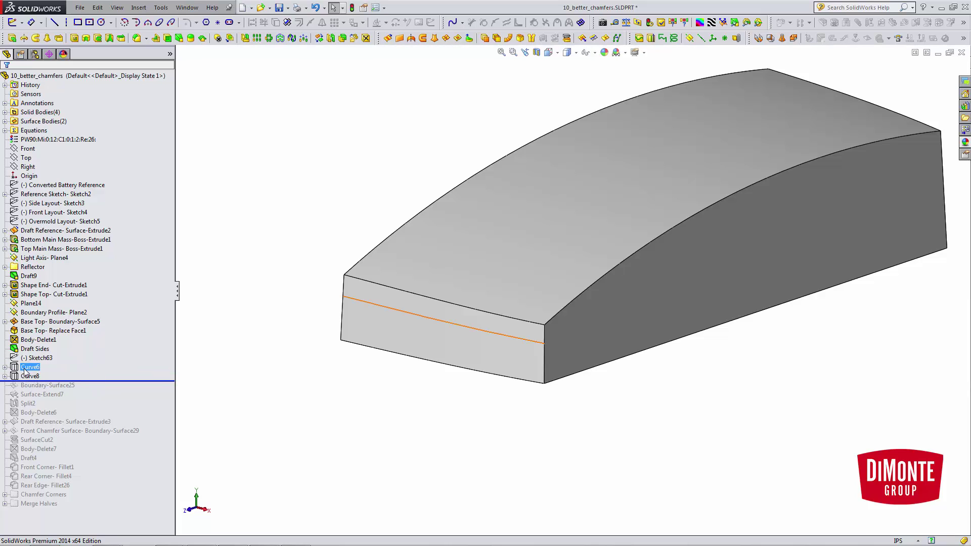
{"action": "left_click", "coordinate": [30, 376], "text": "shift"}
{"action": "left_click", "coordinate": [285, 409]}
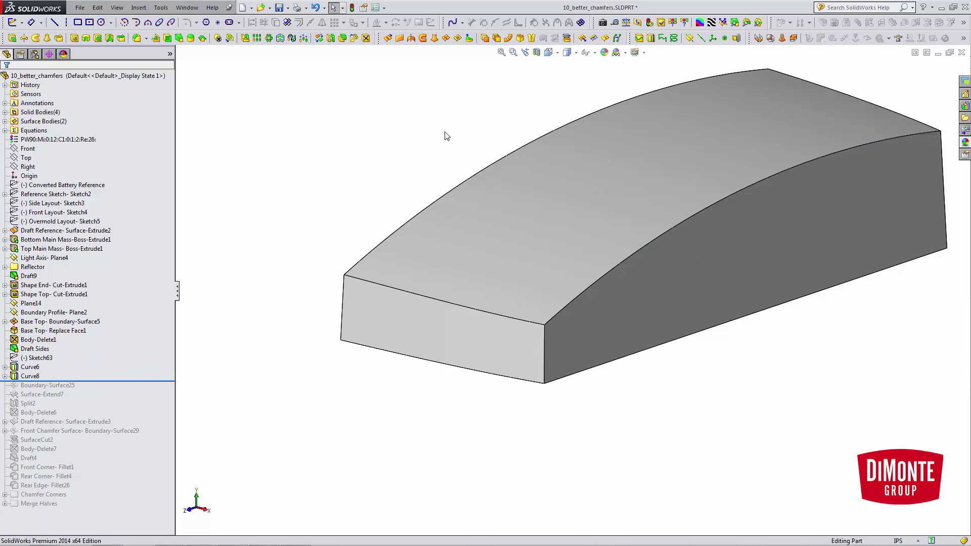
{"action": "left_click", "coordinate": [593, 53]}
{"action": "left_click", "coordinate": [586, 103]}
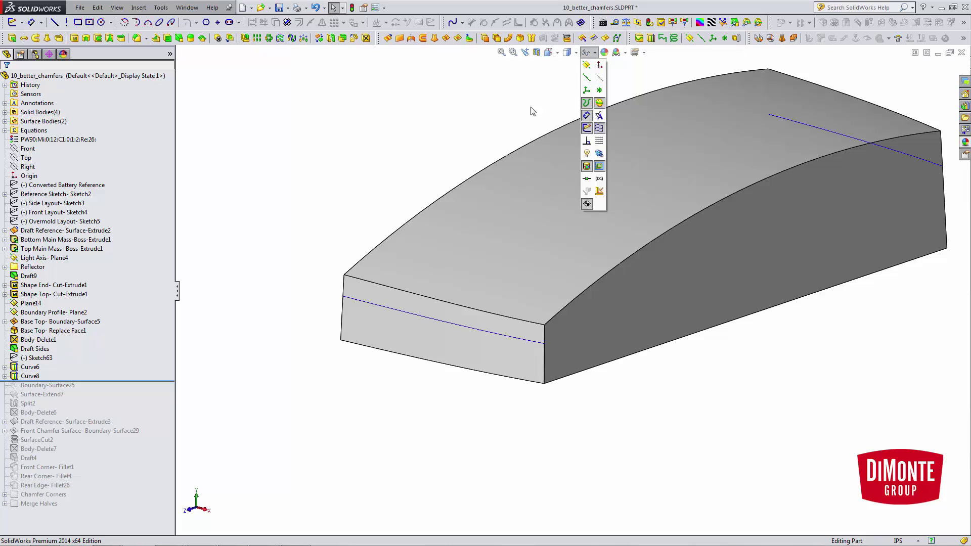
Edit Sketch68 under Curve6 in a normal-to view, move the 1.0° angle dimension below the line, and exit the sketch
{"action": "middle_click_drag", "start_coordinate": [365, 460], "coordinate": [345, 457], "text": "ctrl"}
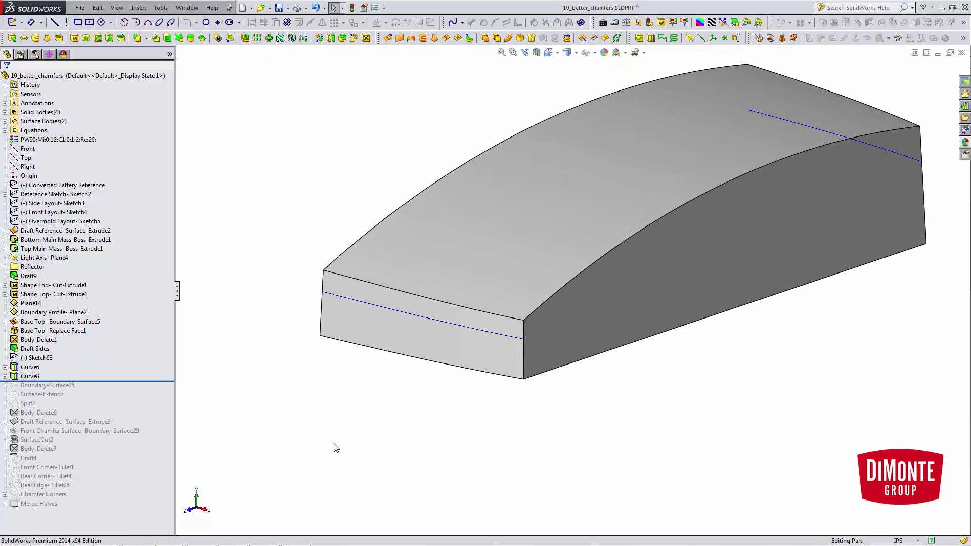
{"action": "left_click", "coordinate": [4, 367]}
{"action": "left_click", "coordinate": [49, 376]}
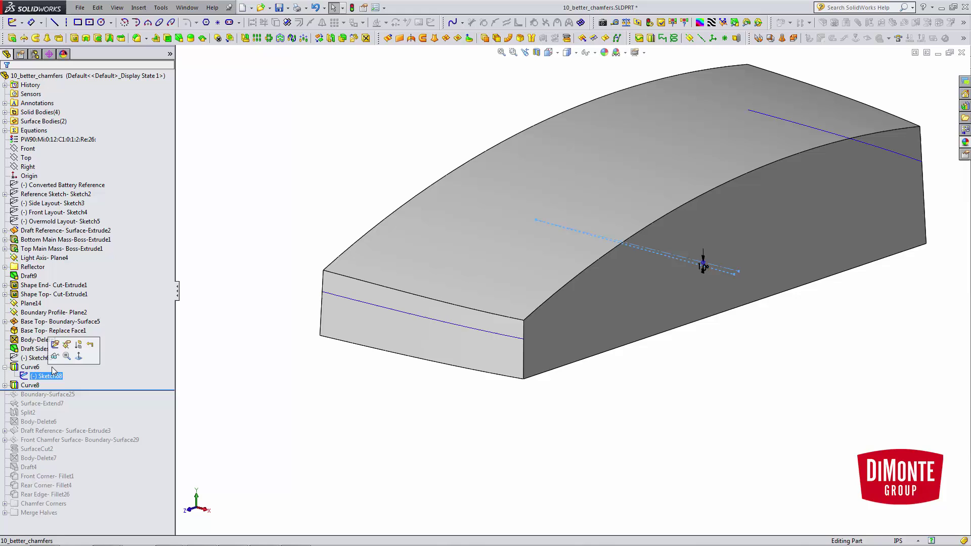
{"action": "left_click", "coordinate": [61, 349]}
{"action": "key", "text": "space"}
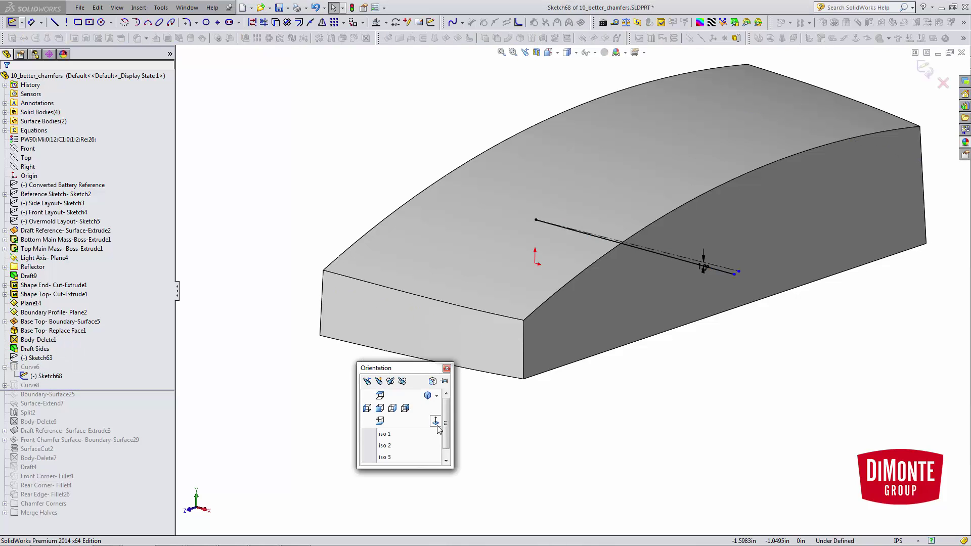
{"action": "left_click", "coordinate": [436, 421]}
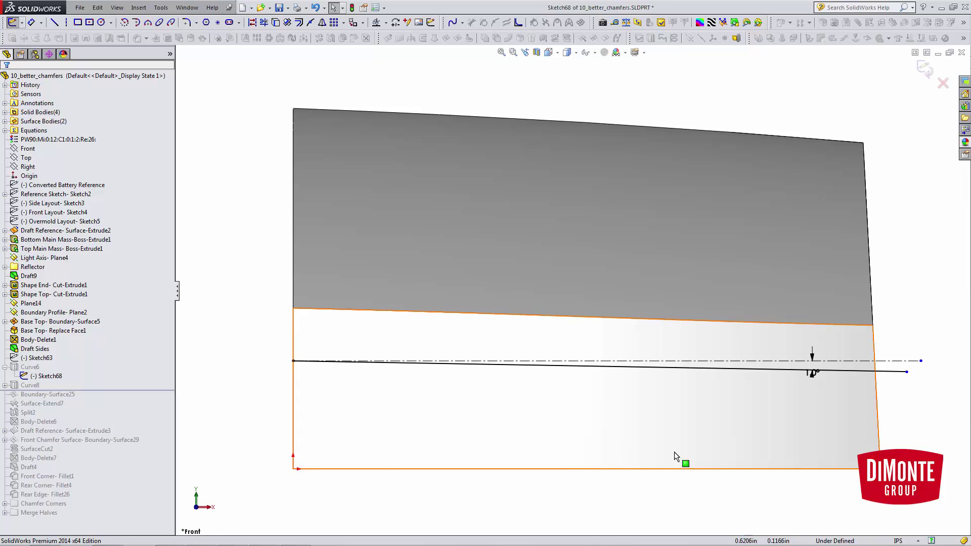
{"action": "left_click_drag", "start_coordinate": [813, 374], "coordinate": [816, 404]}
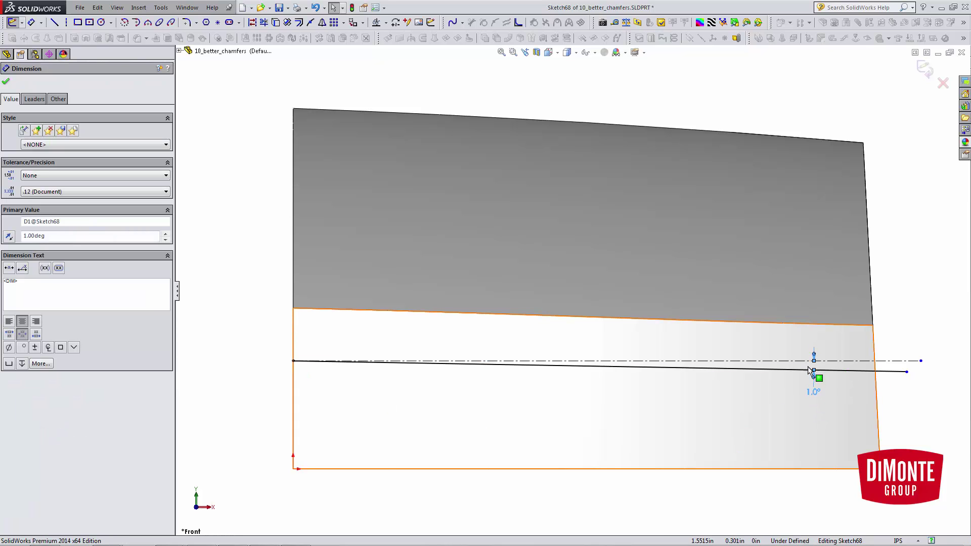
{"action": "key", "text": "z"}
{"action": "key", "text": "z"}
{"action": "left_click", "coordinate": [925, 69]}
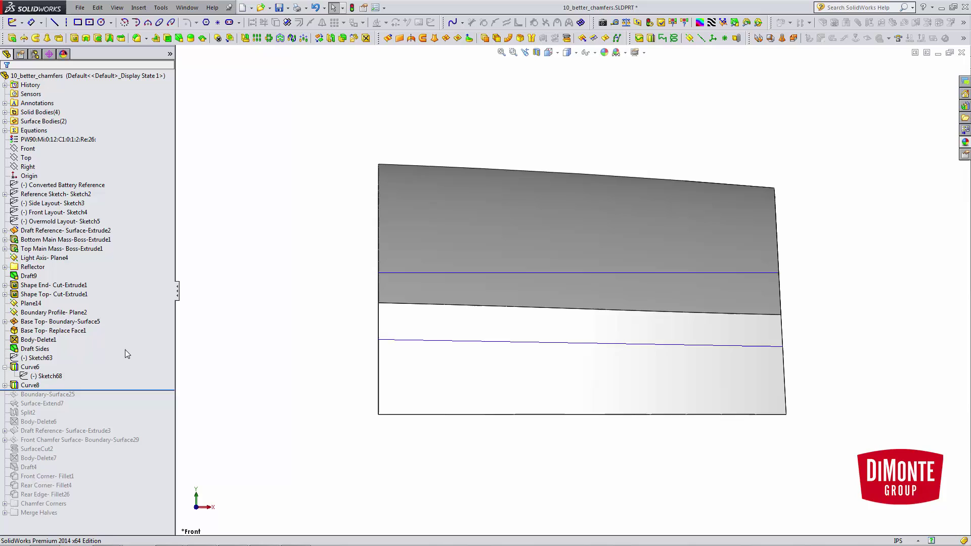
Open the Curve6 definition to examine how Sketch68 is projected onto the end face, and leave it without changes
{"action": "left_click", "coordinate": [39, 367]}
{"action": "left_click", "coordinate": [40, 341]}
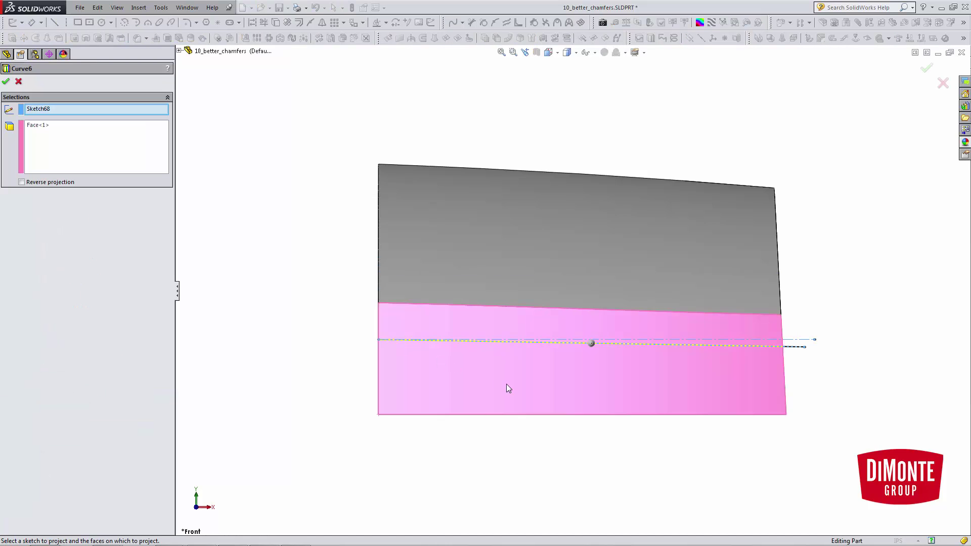
{"action": "middle_click_drag", "start_coordinate": [505, 383], "coordinate": [457, 420]}
{"action": "key", "text": "z"}
{"action": "key", "text": "z"}
{"action": "key", "text": "z"}
{"action": "key", "text": "z"}
{"action": "left_click", "coordinate": [67, 109]}
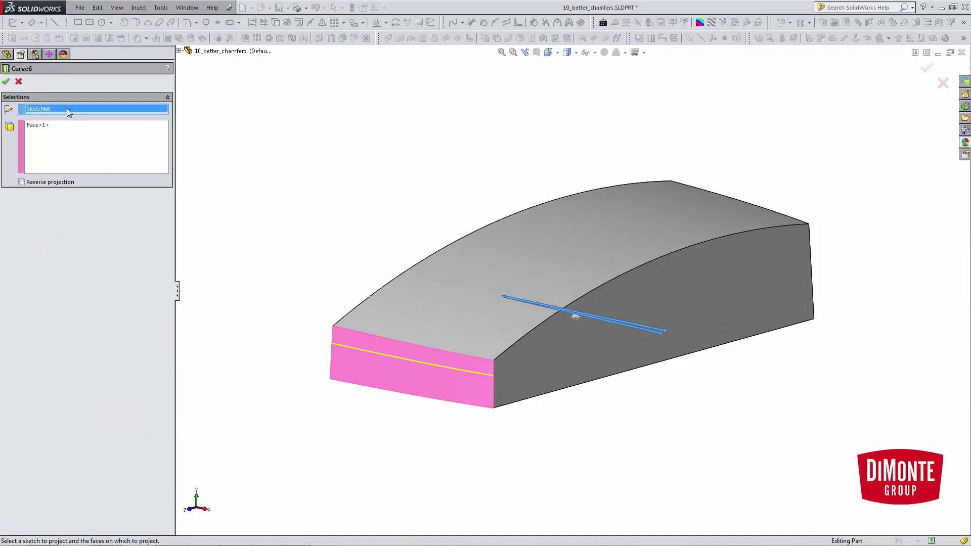
{"action": "scroll", "coordinate": [384, 353], "scroll_direction": "down", "scroll_amount": 5}
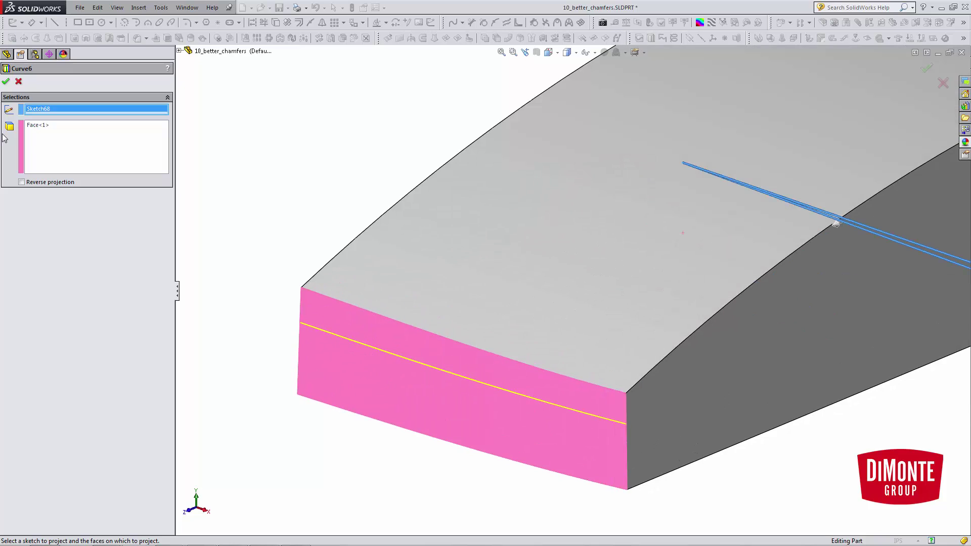
{"action": "left_click", "coordinate": [20, 81]}
{"action": "left_click", "coordinate": [242, 130]}
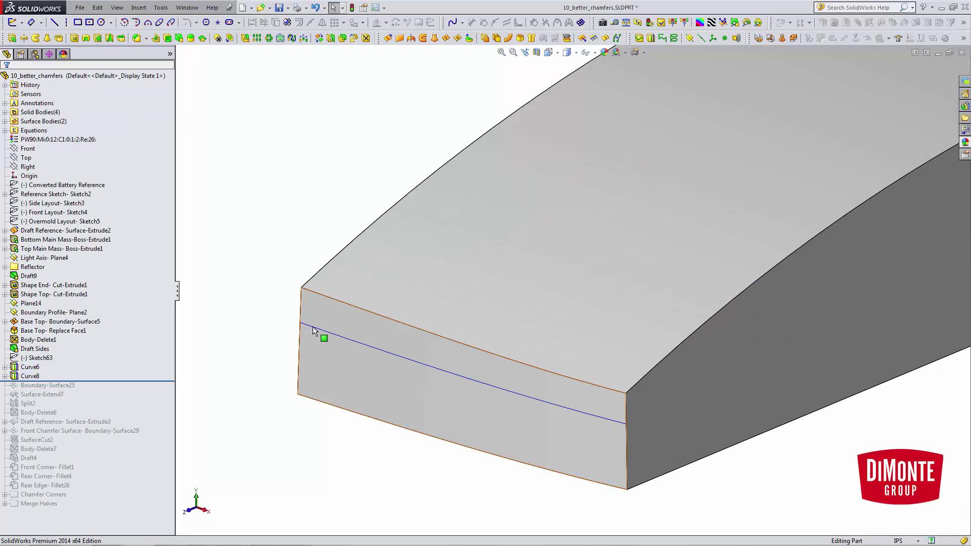
Inspect the projected curves at both ends of the body, and roll the history forward to include Boundary-Surface25
{"action": "middle_click_drag", "start_coordinate": [533, 442], "coordinate": [522, 404]}
{"action": "key", "text": "z"}
{"action": "key", "text": "z"}
{"action": "key", "text": "z"}
{"action": "key", "text": "z"}
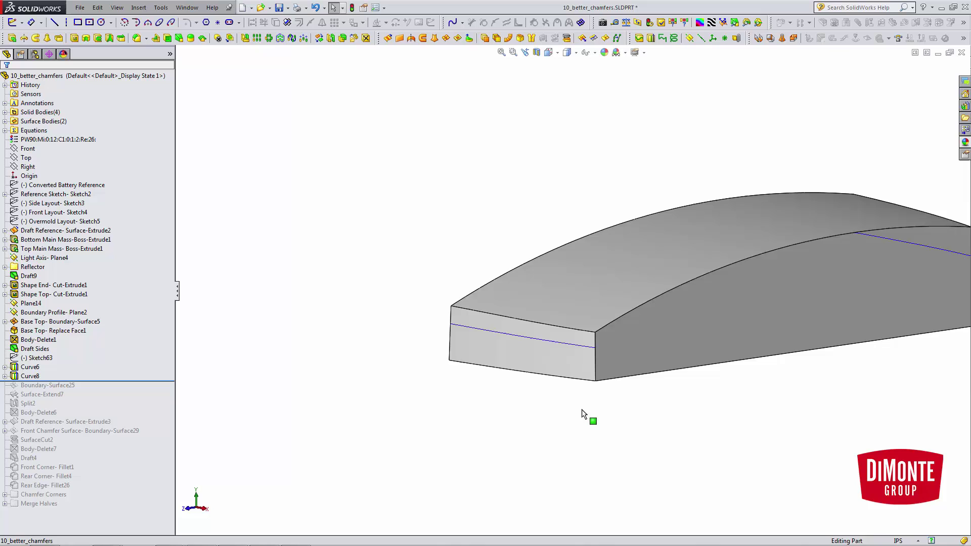
{"action": "middle_click_drag", "start_coordinate": [582, 413], "coordinate": [408, 388]}
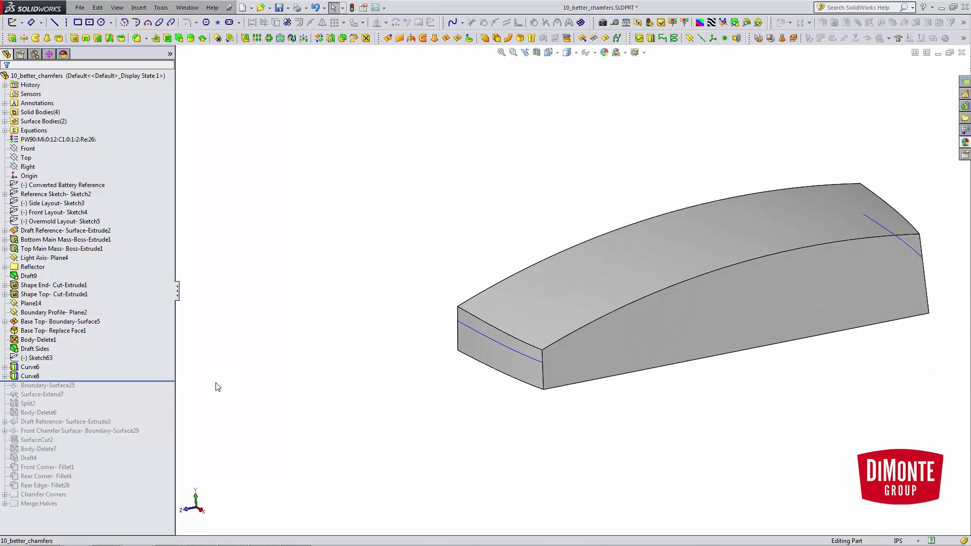
{"action": "left_click_drag", "start_coordinate": [97, 382], "coordinate": [96, 389]}
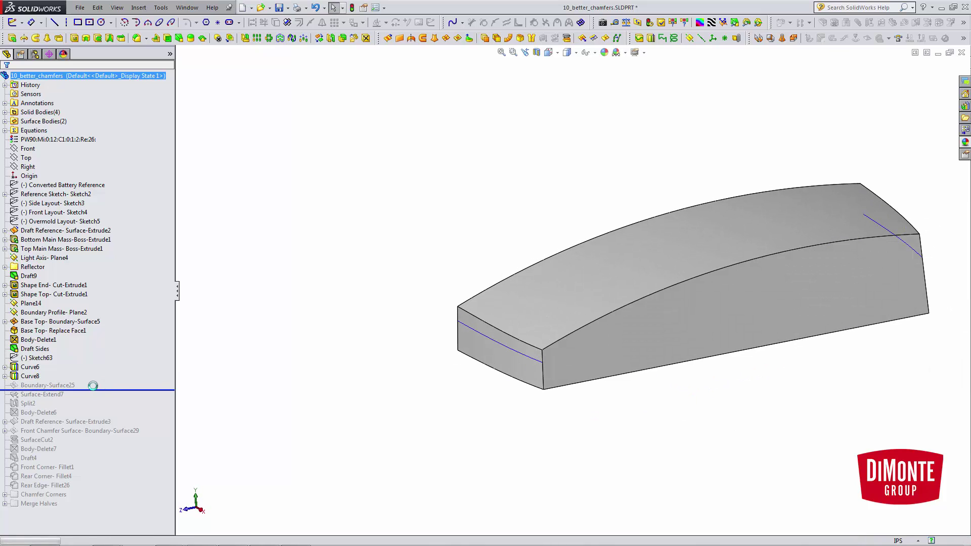
Open the Boundary-Surface25 definition to review its Direction 1 curves and the Sketch63 Direction 2 curve, and leave it without changes
{"action": "left_click", "coordinate": [60, 358]}
{"action": "left_click", "coordinate": [68, 329]}
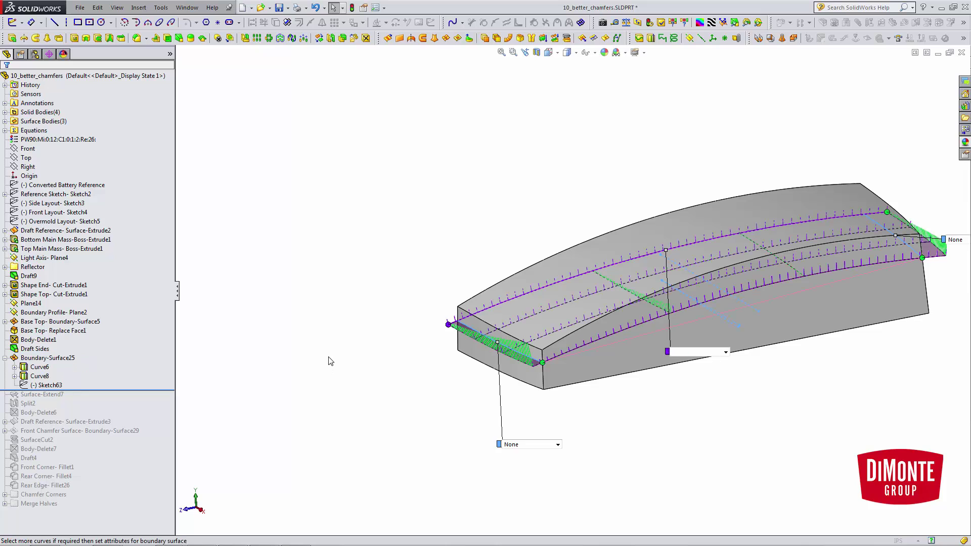
{"action": "scroll", "coordinate": [270, 369], "scroll_direction": "down", "scroll_amount": 1}
{"action": "key", "text": "f"}
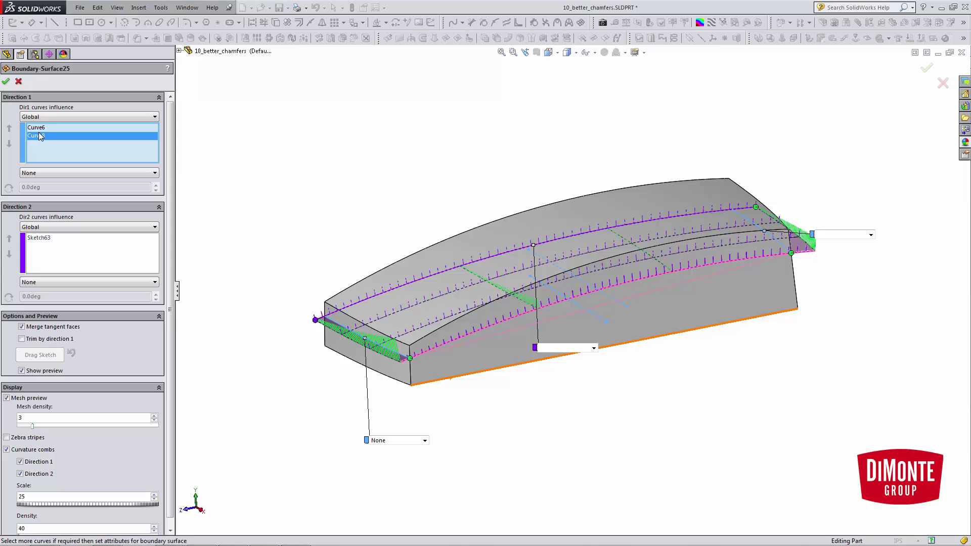
{"action": "left_click", "coordinate": [36, 239]}
{"action": "scroll", "coordinate": [312, 308], "scroll_direction": "down", "scroll_amount": 2}
{"action": "scroll", "coordinate": [312, 308], "scroll_direction": "down", "scroll_amount": 4}
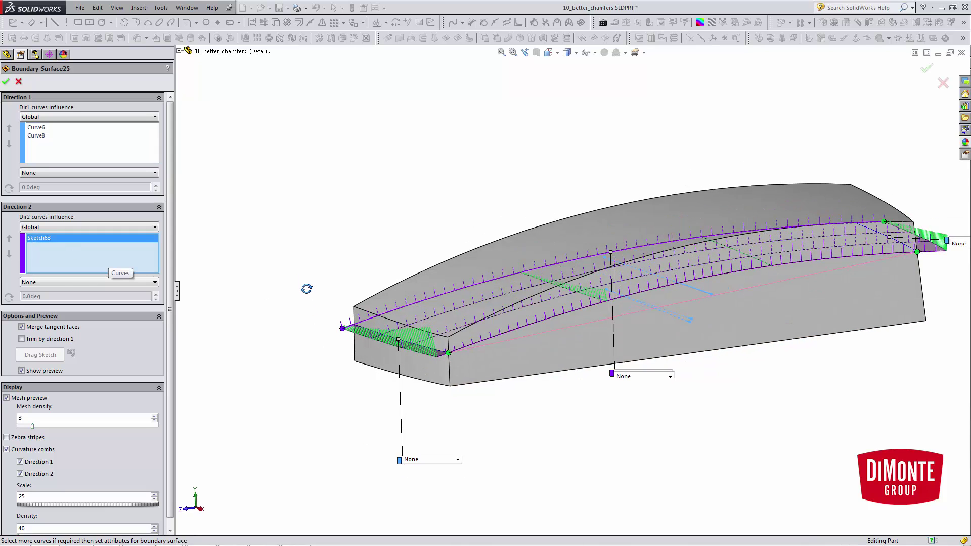
{"action": "scroll", "coordinate": [627, 396], "scroll_direction": "up", "scroll_amount": 4}
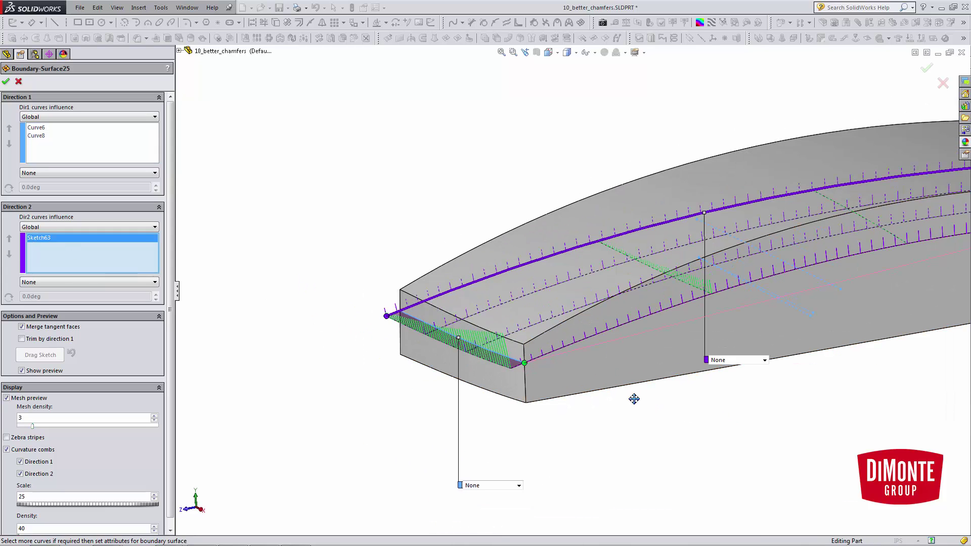
{"action": "left_click", "coordinate": [18, 82]}
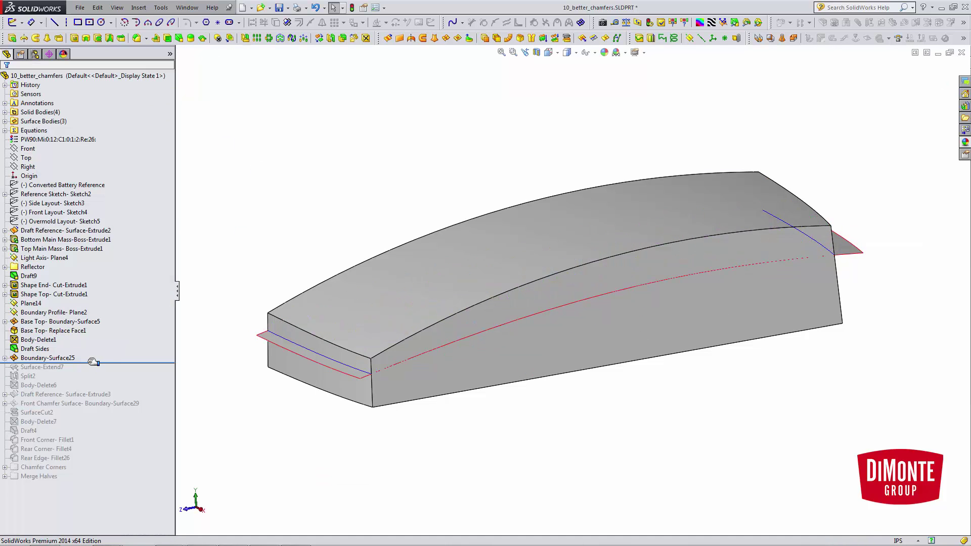
Roll the history forward to include Surface-Extend7
{"action": "left_click_drag", "start_coordinate": [91, 362], "coordinate": [83, 372]}
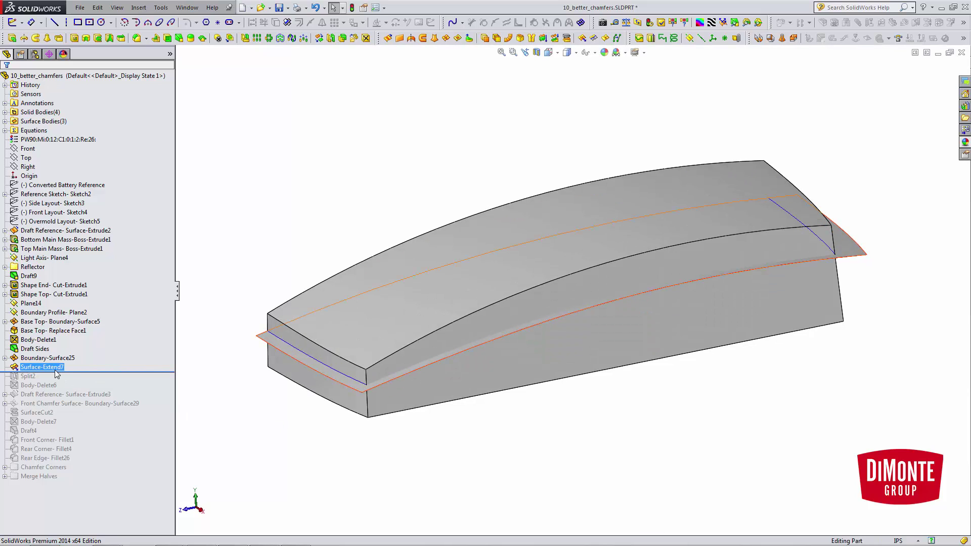
Roll the history forward past Split2 and Body-Delete6 to include Draft Reference- Surface-Extrude3, and inspect that surface at the front end
{"action": "left_click_drag", "start_coordinate": [71, 372], "coordinate": [70, 388]}
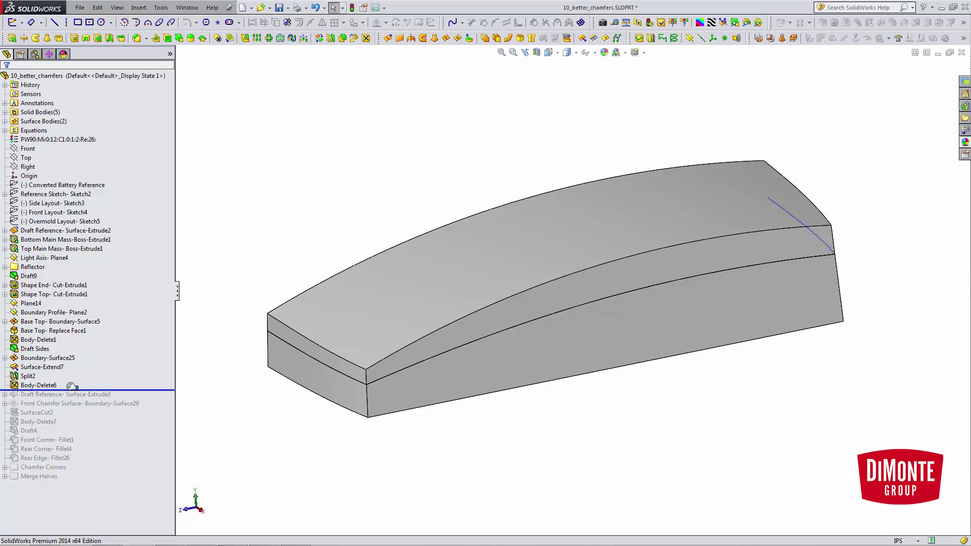
{"action": "scroll", "coordinate": [289, 398], "scroll_direction": "down", "scroll_amount": 2}
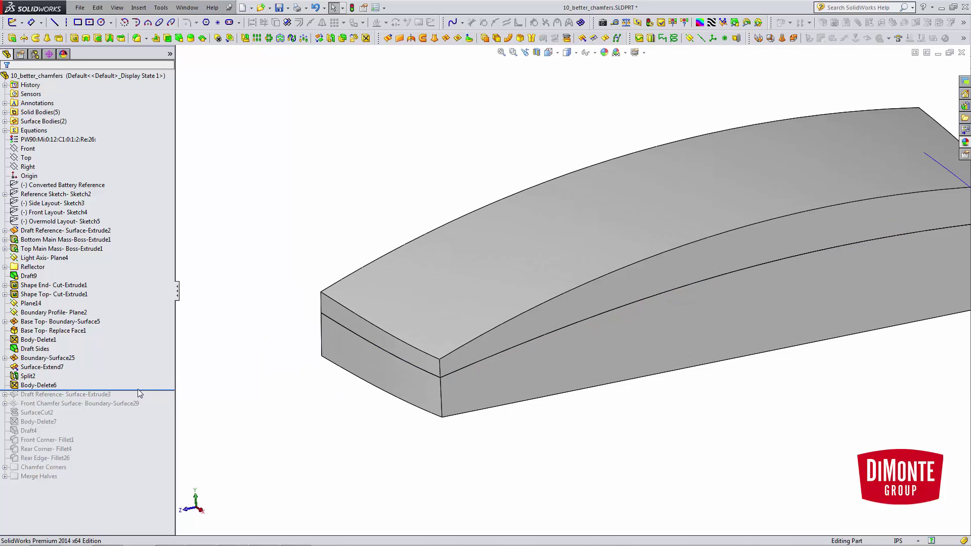
{"action": "left_click_drag", "start_coordinate": [138, 389], "coordinate": [144, 399]}
{"action": "middle_click_drag", "start_coordinate": [284, 347], "coordinate": [409, 359]}
{"action": "middle_click_drag", "start_coordinate": [349, 253], "coordinate": [311, 248]}
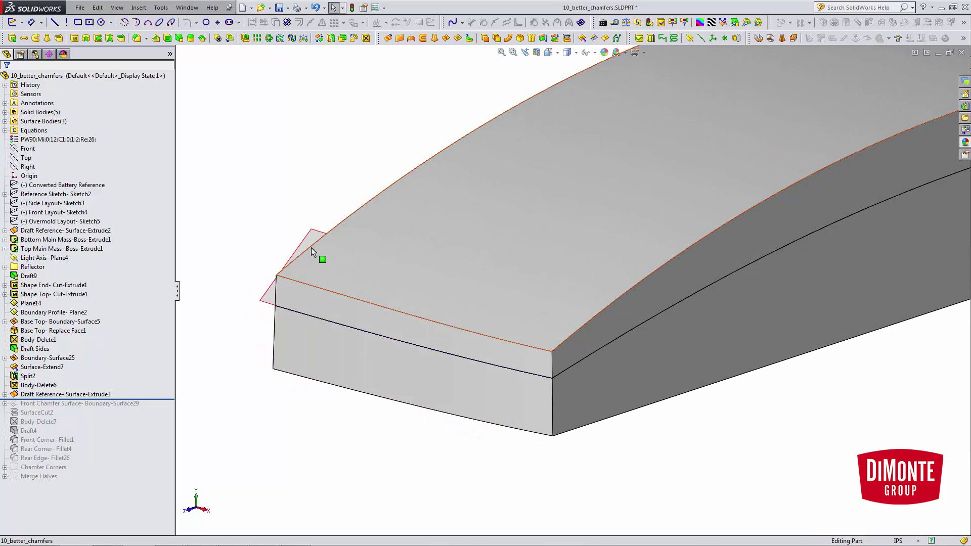
Expand Draft Reference- Surface-Extrude3 and examine where its Sketch71 and the extruded surface lie on the model
{"action": "left_click", "coordinate": [5, 396]}
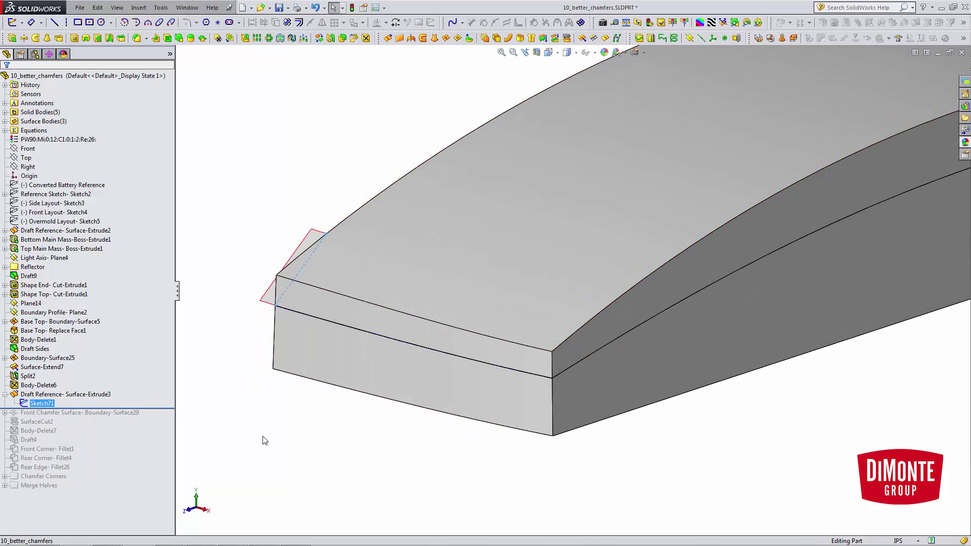
{"action": "left_click", "coordinate": [91, 394]}
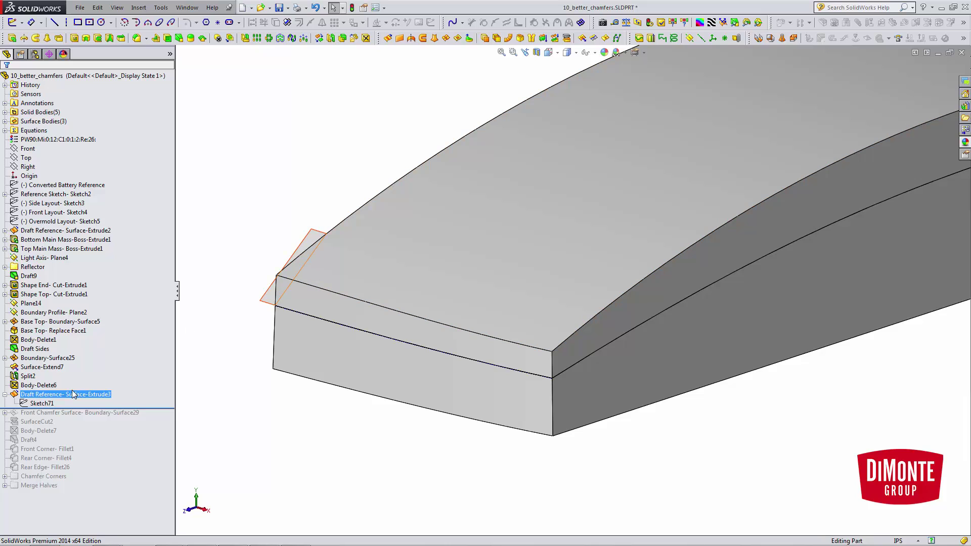
{"action": "left_click", "coordinate": [308, 443]}
Roll the history forward to include Front Chamfer Surface- Boundary-Surface29 and view the model from the Top orientation
{"action": "left_click_drag", "start_coordinate": [150, 409], "coordinate": [151, 417]}
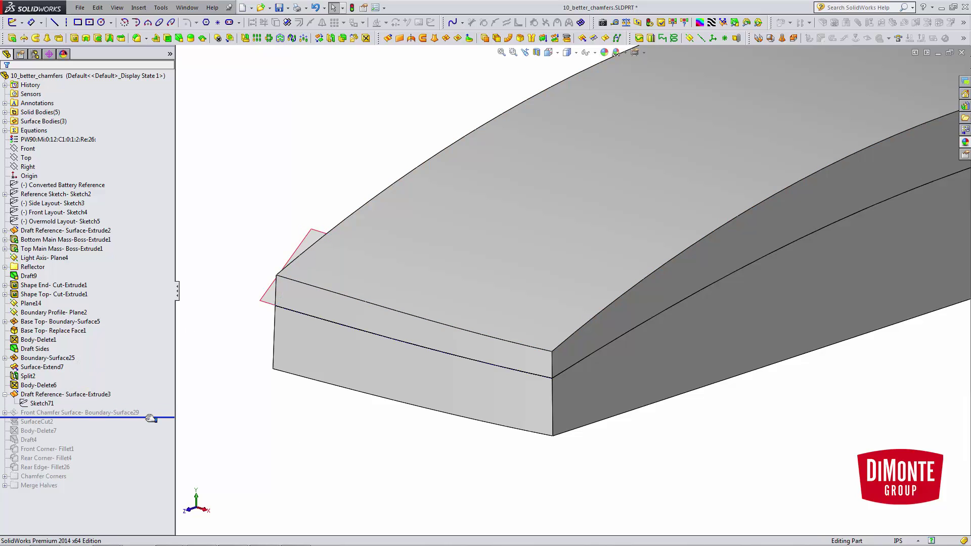
{"action": "middle_click_drag", "start_coordinate": [392, 359], "coordinate": [601, 454]}
{"action": "key", "text": "space"}
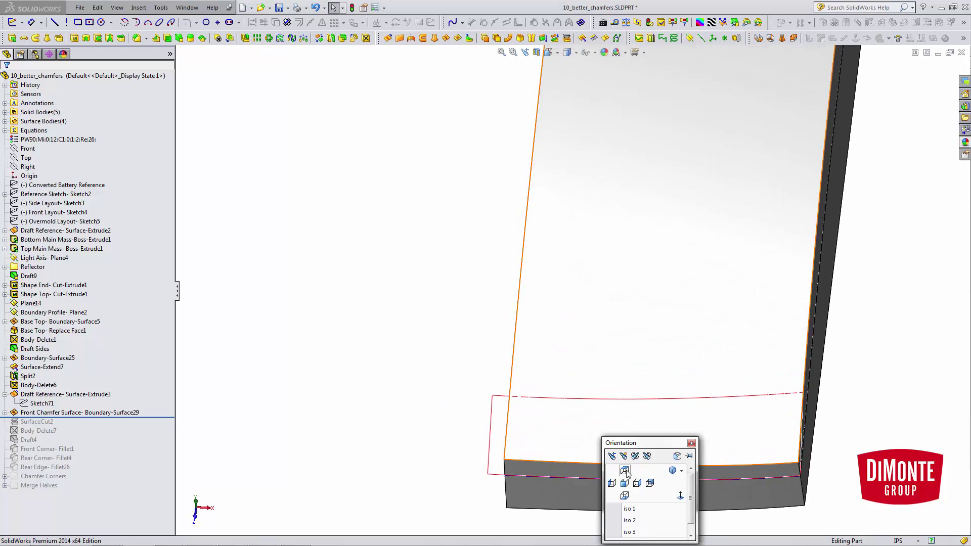
{"action": "left_click", "coordinate": [626, 469]}
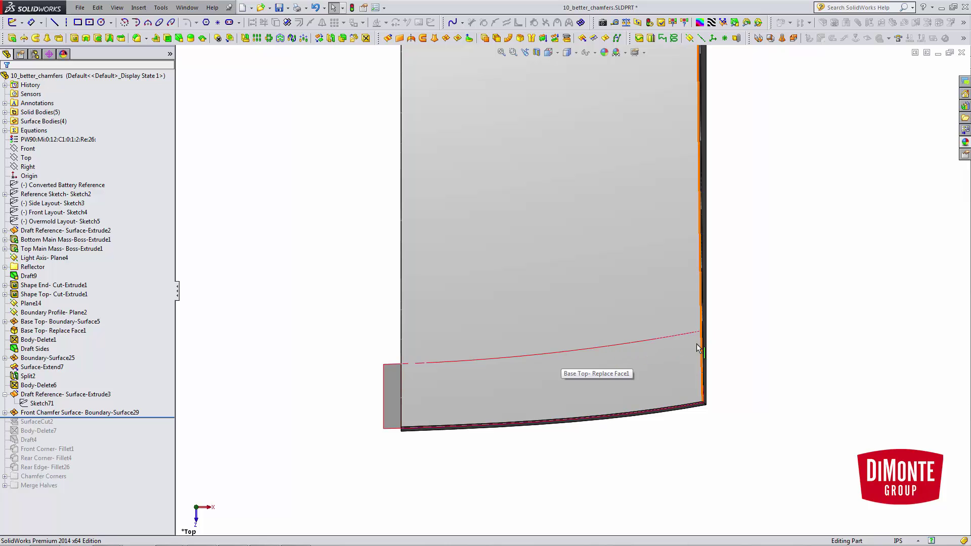
Open the Front Chamfer Surface- Boundary-Surface29 definition to preview its curves, and leave it without changes
{"action": "middle_click_drag", "start_coordinate": [501, 399], "coordinate": [490, 177]}
{"action": "middle_click_drag", "start_coordinate": [639, 397], "coordinate": [453, 396]}
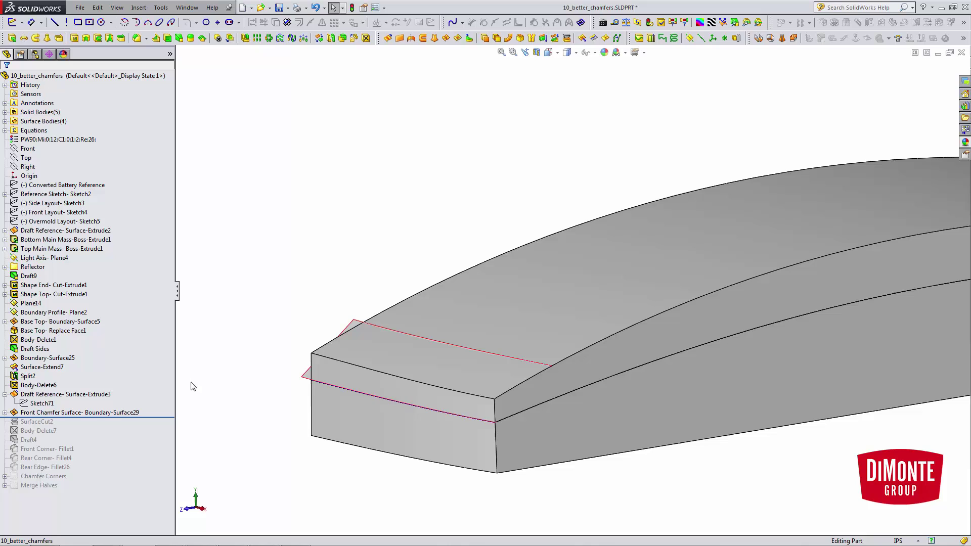
{"action": "left_click", "coordinate": [80, 412]}
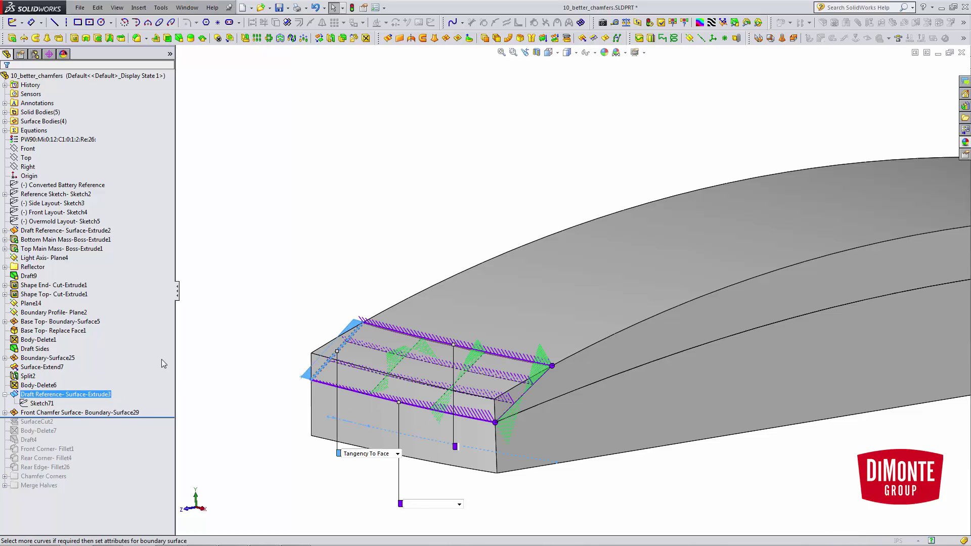
{"action": "left_click", "coordinate": [19, 84]}
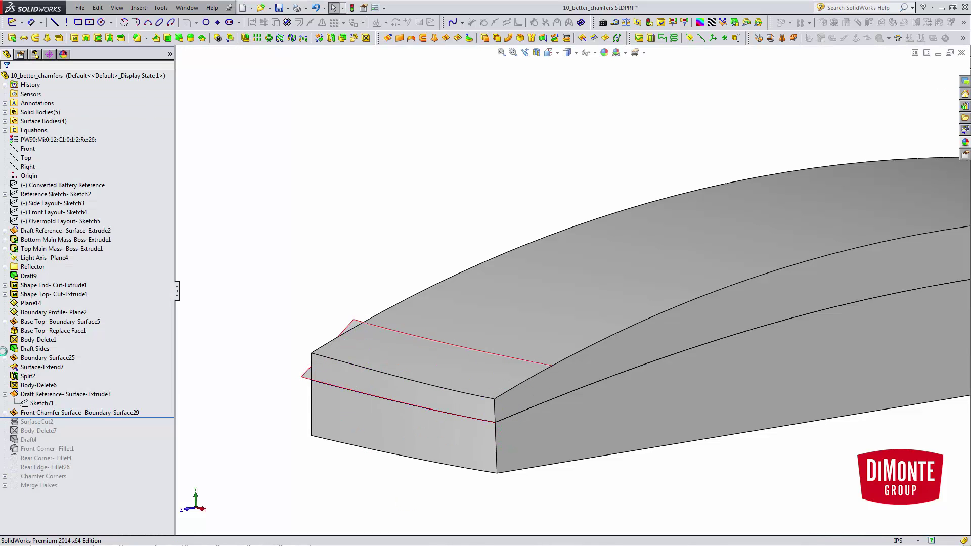
Open Sketch72 under Curve9 of the front chamfer surface for editing and view it normal to its plane
{"action": "left_click", "coordinate": [14, 421]}
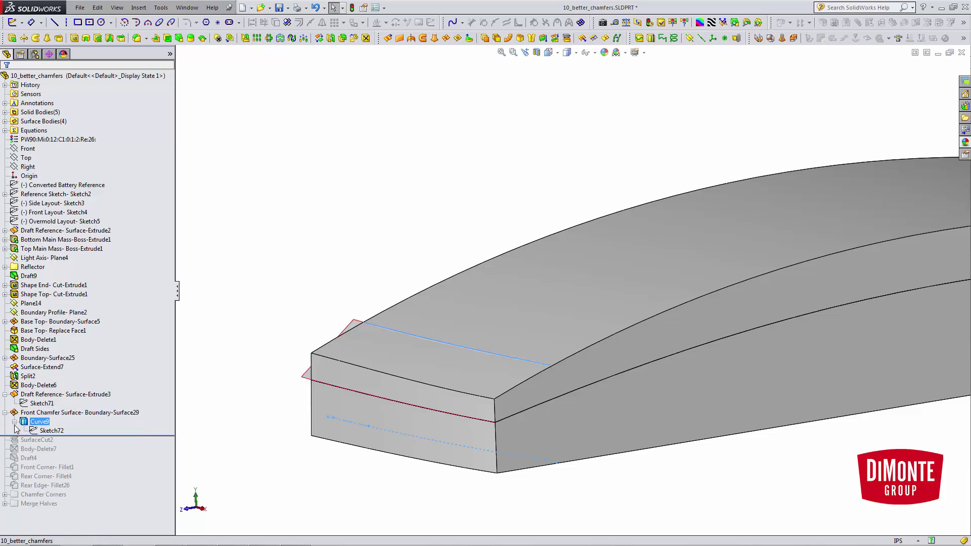
{"action": "left_click", "coordinate": [44, 430]}
{"action": "left_click", "coordinate": [51, 404]}
{"action": "key", "text": "space"}
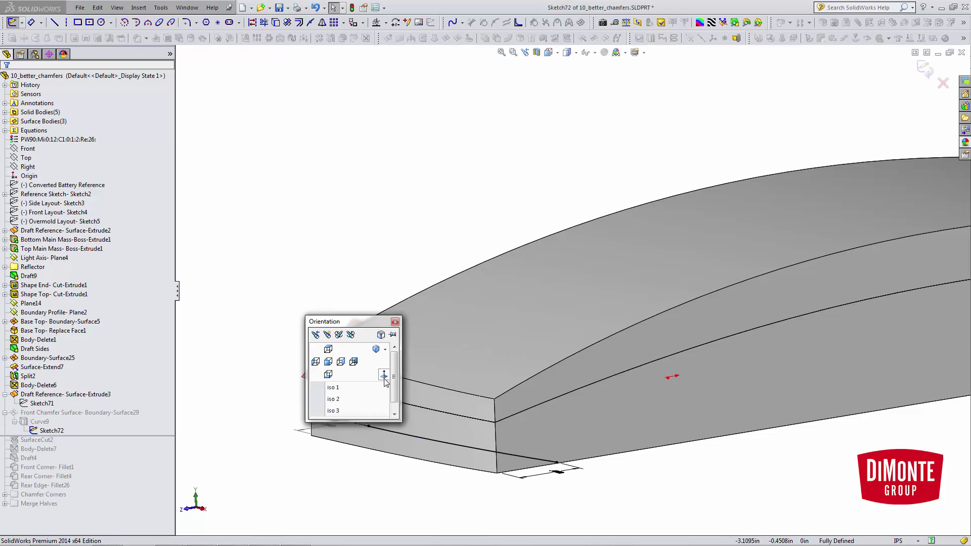
{"action": "left_click", "coordinate": [384, 376]}
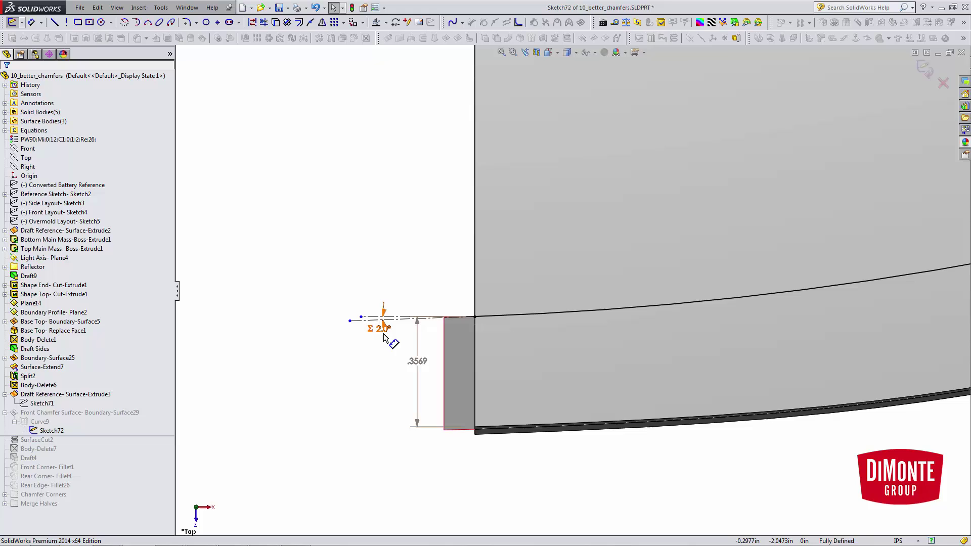
Examine how the arc in Sketch72 is defined by the angled construction line and end offset dimension, and exit the sketch
{"action": "scroll", "coordinate": [384, 336], "scroll_direction": "up", "scroll_amount": 3}
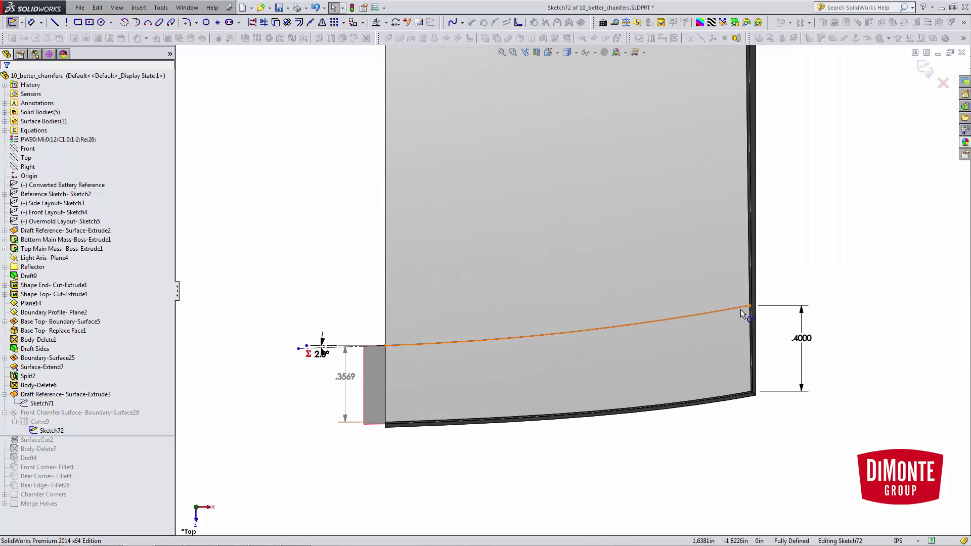
{"action": "left_click", "coordinate": [420, 344]}
{"action": "scroll", "coordinate": [343, 362], "scroll_direction": "down", "scroll_amount": 2}
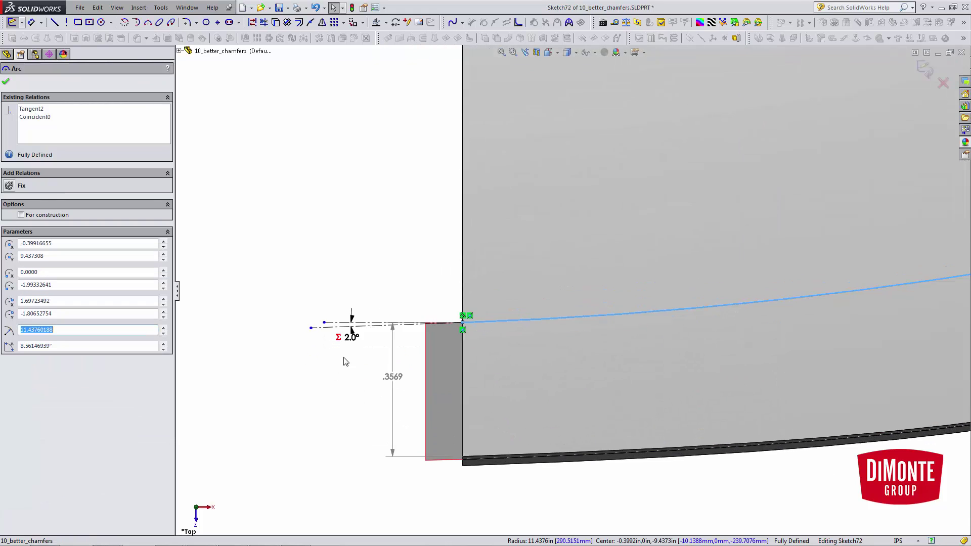
{"action": "scroll", "coordinate": [345, 361], "scroll_direction": "down", "scroll_amount": 3}
{"action": "left_click", "coordinate": [448, 362]}
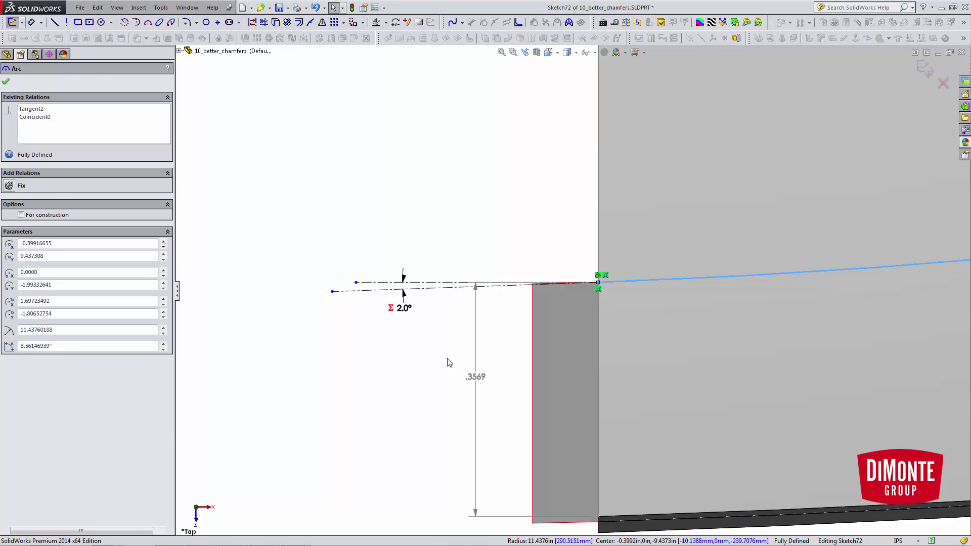
{"action": "scroll", "coordinate": [476, 369], "scroll_direction": "up", "scroll_amount": 5}
{"action": "middle_click_drag", "start_coordinate": [498, 374], "coordinate": [296, 407], "text": "ctrl"}
{"action": "scroll", "coordinate": [525, 373], "scroll_direction": "up", "scroll_amount": 2}
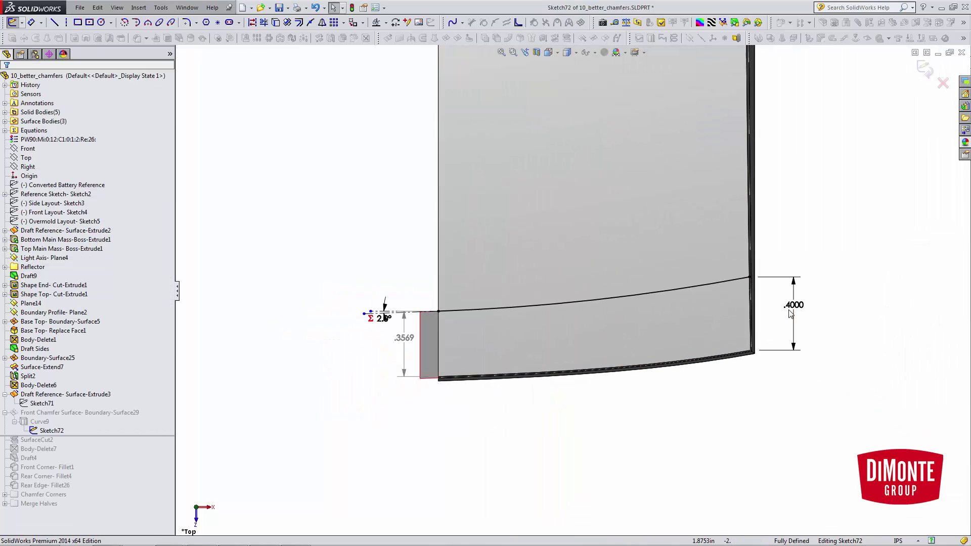
{"action": "left_click", "coordinate": [649, 299]}
{"action": "left_click", "coordinate": [673, 444]}
{"action": "left_click", "coordinate": [923, 69]}
Review the front chamfer boundary surface's Tangency To Face edge in Direction 1 and Edge<1> and Curve9 in Direction 2, leaving its definition unchanged
{"action": "mouse_move", "coordinate": [534, 344]}
{"action": "middle_mouse_down"}
{"action": "mouse_move", "coordinate": [564, 206]}
{"action": "mouse_move", "coordinate": [505, 173]}
{"action": "middle_mouse_up"}
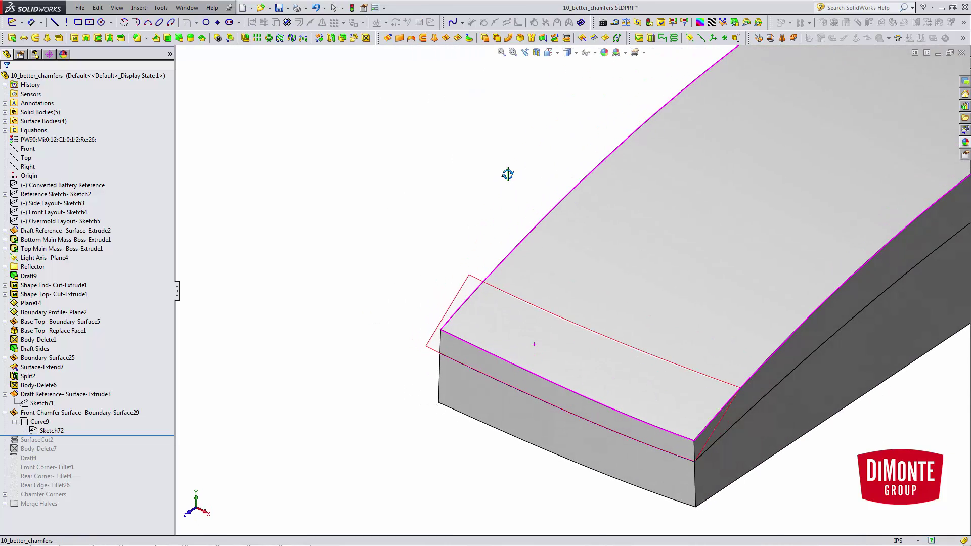
{"action": "scroll", "coordinate": [514, 385], "scroll_direction": "down", "scroll_amount": 4}
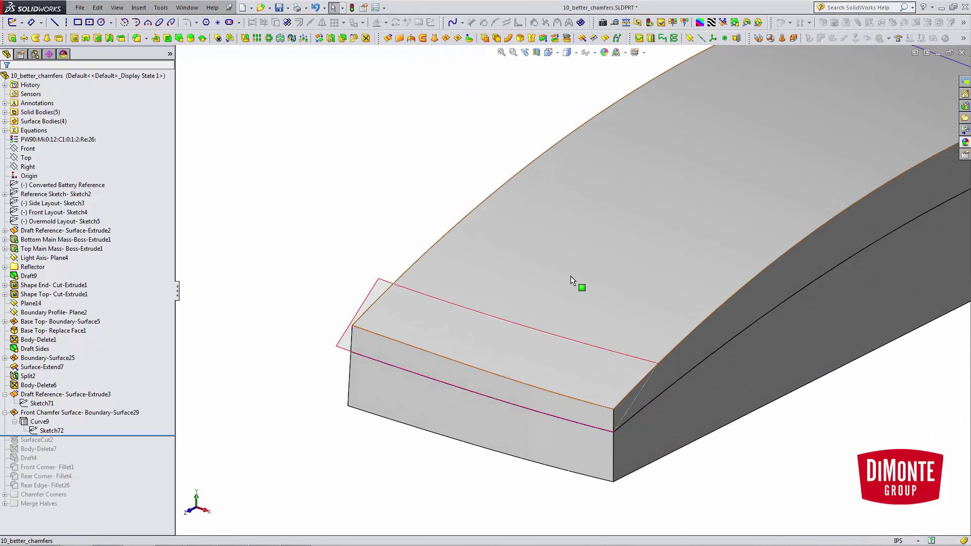
{"action": "left_click", "coordinate": [40, 421]}
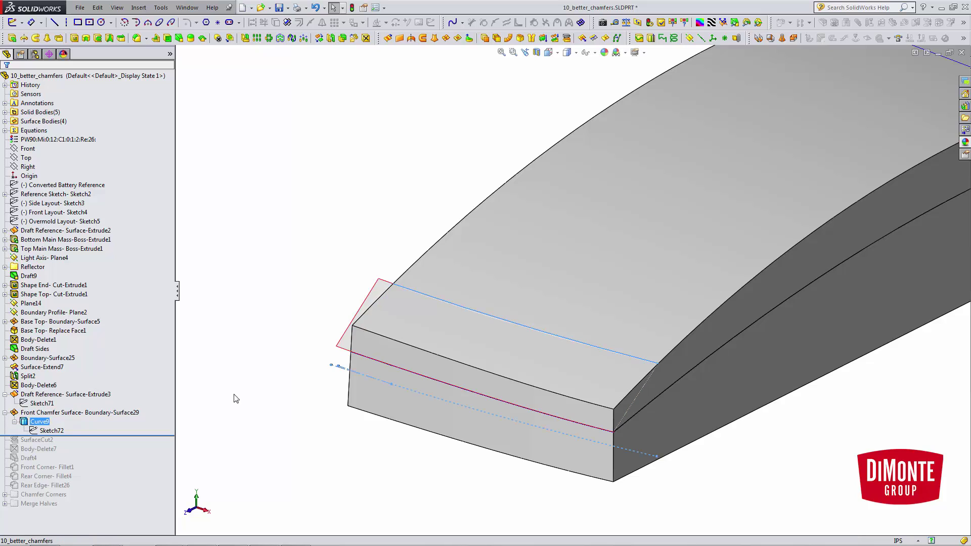
{"action": "left_click", "coordinate": [87, 410]}
{"action": "left_click", "coordinate": [93, 380]}
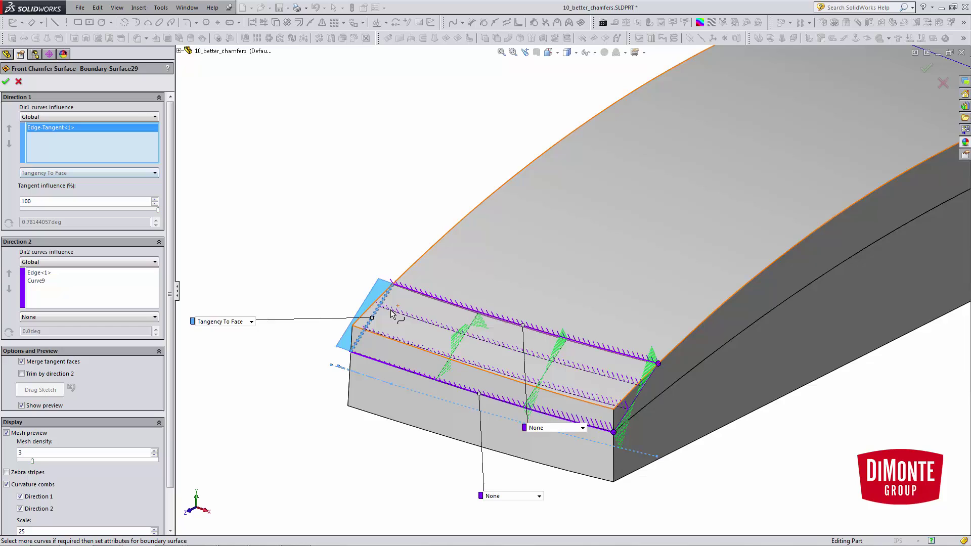
{"action": "scroll", "coordinate": [394, 309], "scroll_direction": "down", "scroll_amount": 2}
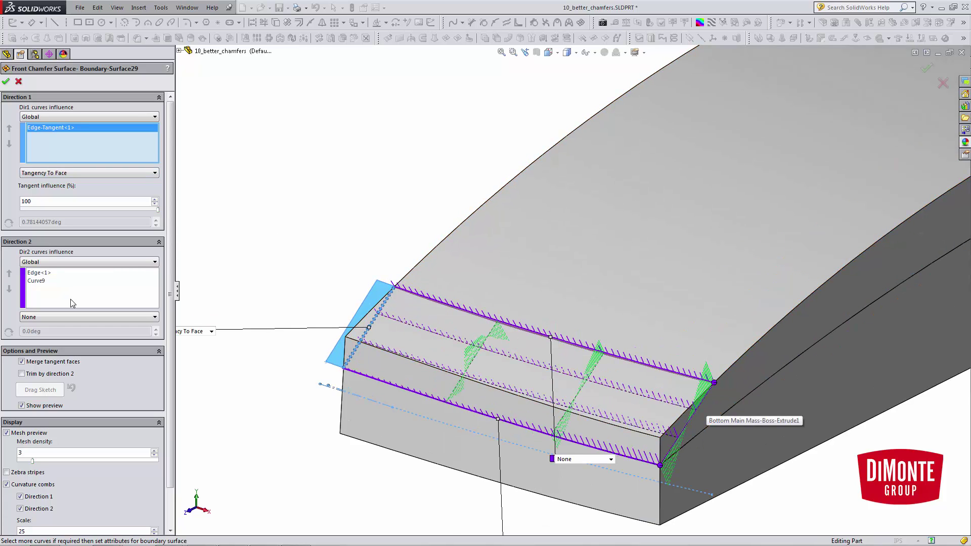
{"action": "left_click", "coordinate": [48, 274]}
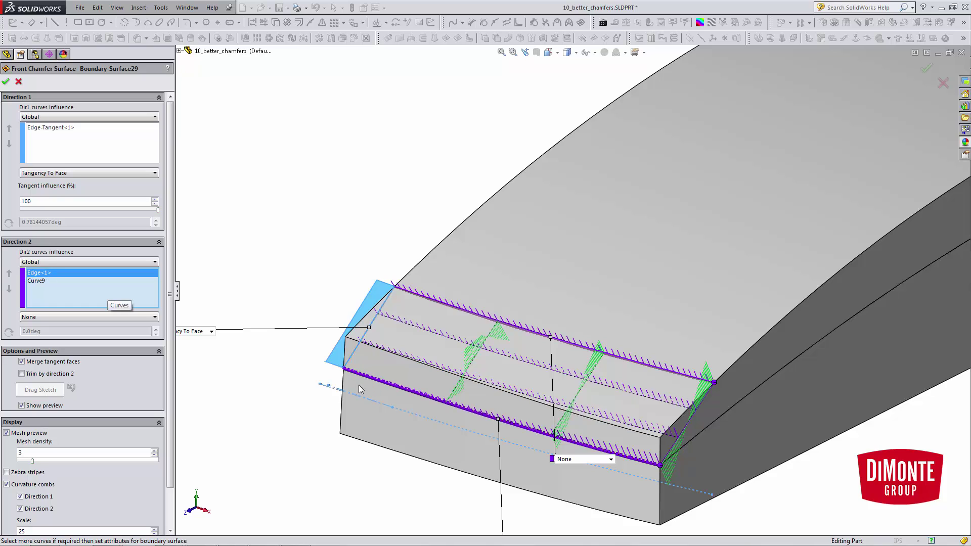
{"action": "middle_click_drag", "start_coordinate": [358, 385], "coordinate": [349, 369]}
{"action": "scroll", "coordinate": [346, 364], "scroll_direction": "down", "scroll_amount": 1}
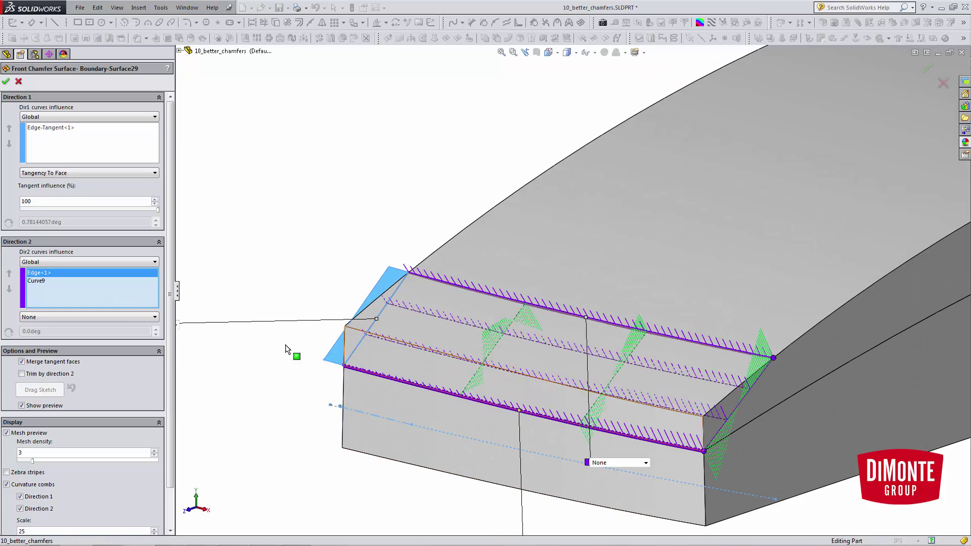
{"action": "left_click", "coordinate": [38, 280]}
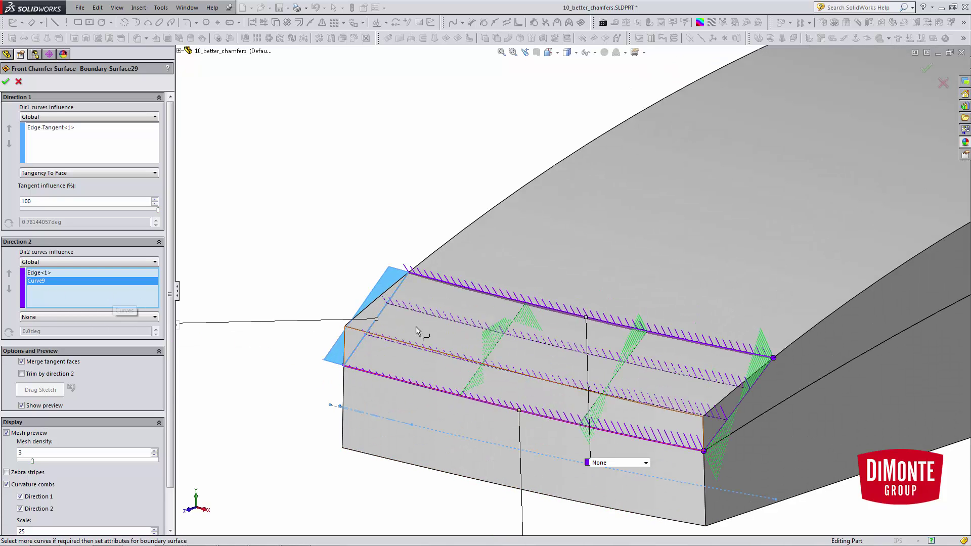
{"action": "left_click", "coordinate": [19, 81]}
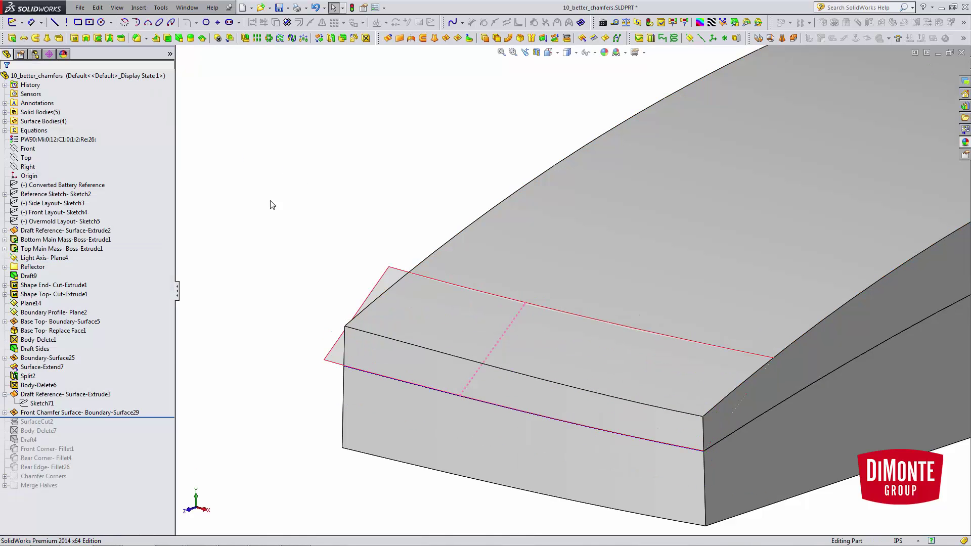
Roll the history forward to include SurfaceCut2 and Body-Delete7, and set up a Draft Analysis from the Right plane with a 2 degree angle
{"action": "left_click_drag", "start_coordinate": [82, 416], "coordinate": [87, 436]}
{"action": "left_click", "coordinate": [27, 166]}
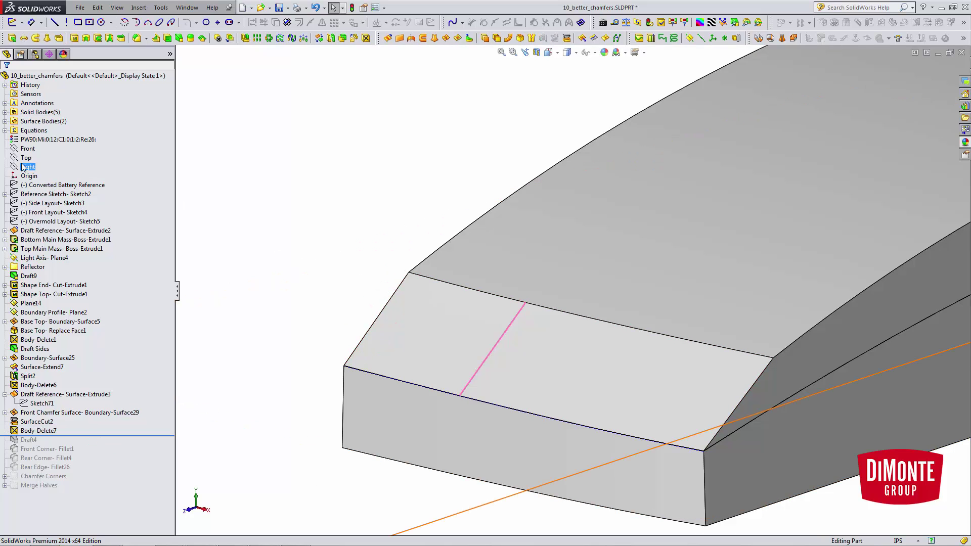
{"action": "left_click", "coordinate": [734, 22]}
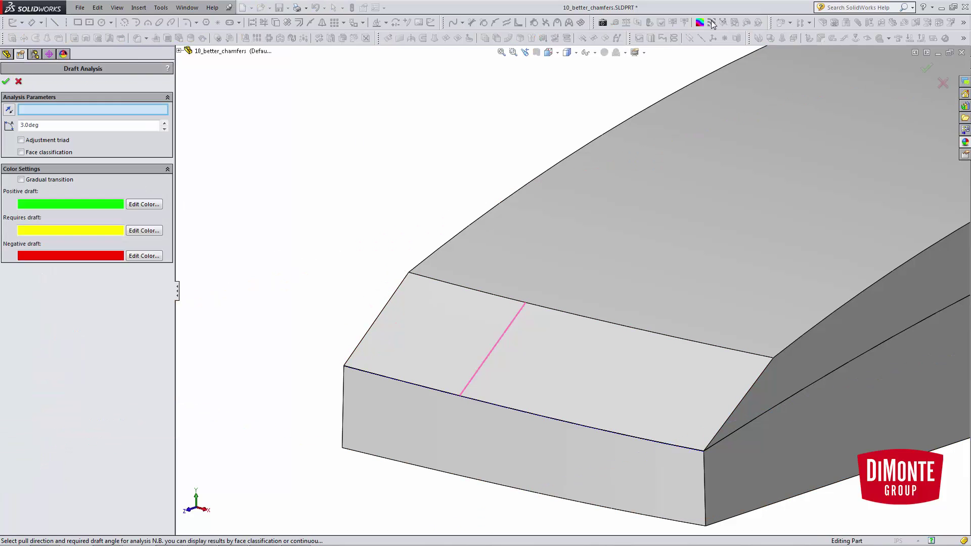
{"action": "left_click", "coordinate": [179, 51]}
{"action": "left_click", "coordinate": [211, 142]}
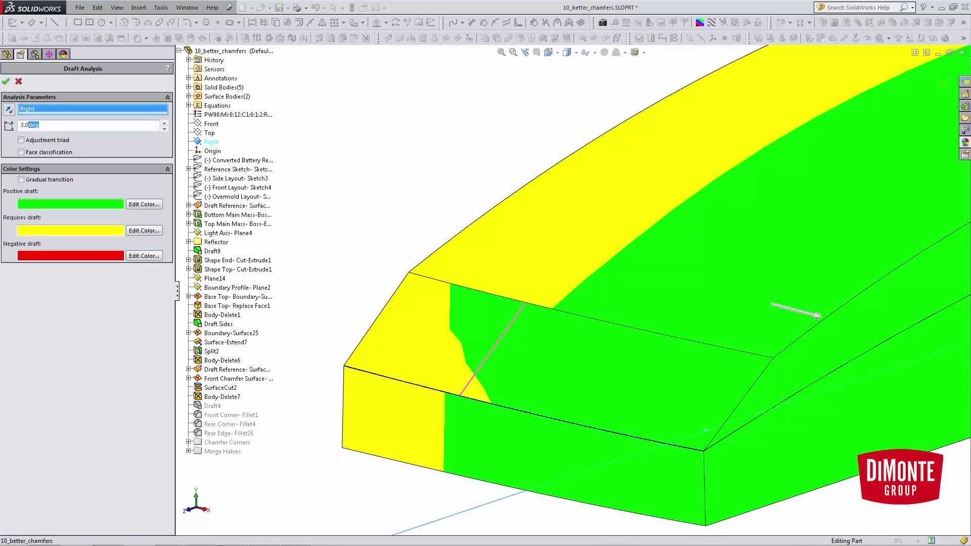
{"action": "left_click_drag", "start_coordinate": [29, 125], "coordinate": [18, 125]}
{"action": "type", "text": "2"}
{"action": "key", "text": "Return"}
Check the draft angles on the chamfer, top and end faces near the front corner, and keep the draft analysis display on
{"action": "scroll", "coordinate": [330, 366], "scroll_direction": "down", "scroll_amount": 5}
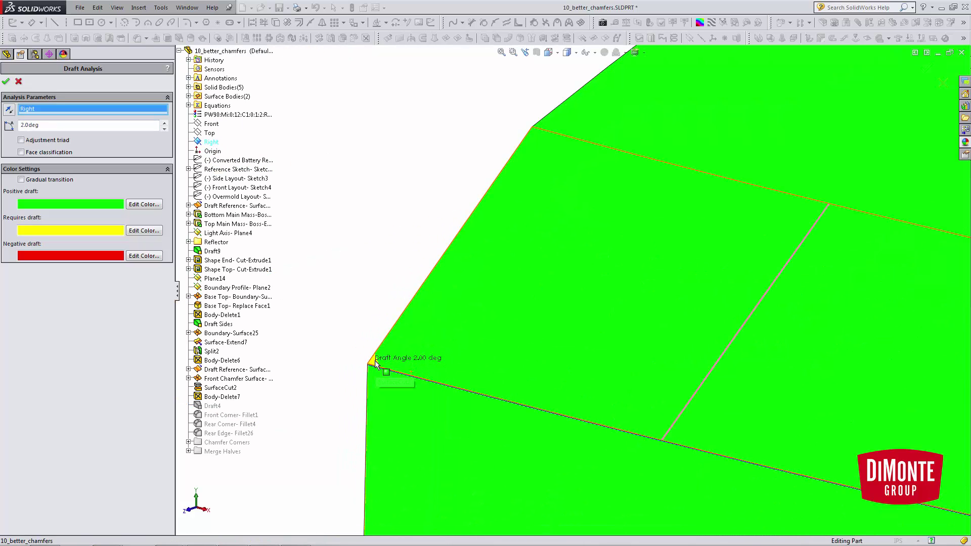
{"action": "scroll", "coordinate": [505, 359], "scroll_direction": "up", "scroll_amount": 4}
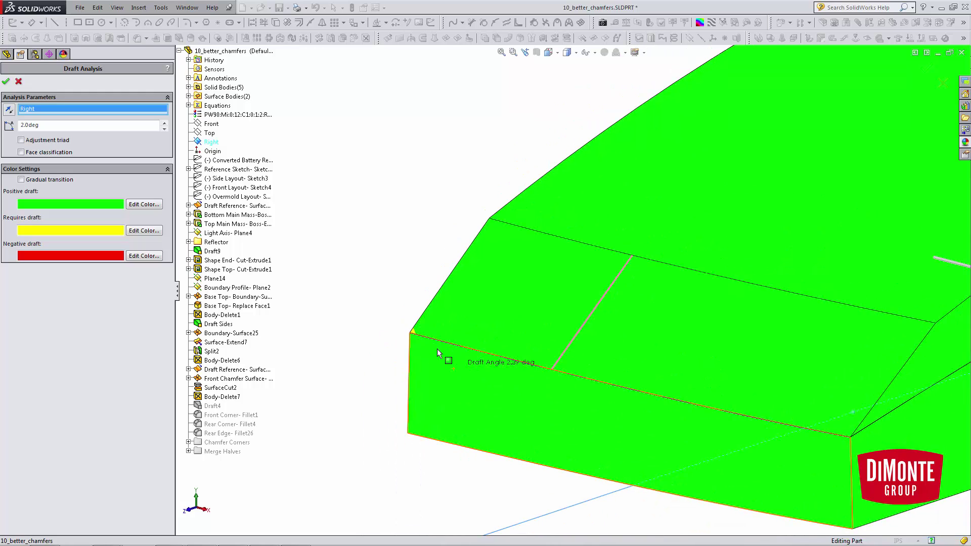
{"action": "scroll", "coordinate": [441, 307], "scroll_direction": "up", "scroll_amount": 2}
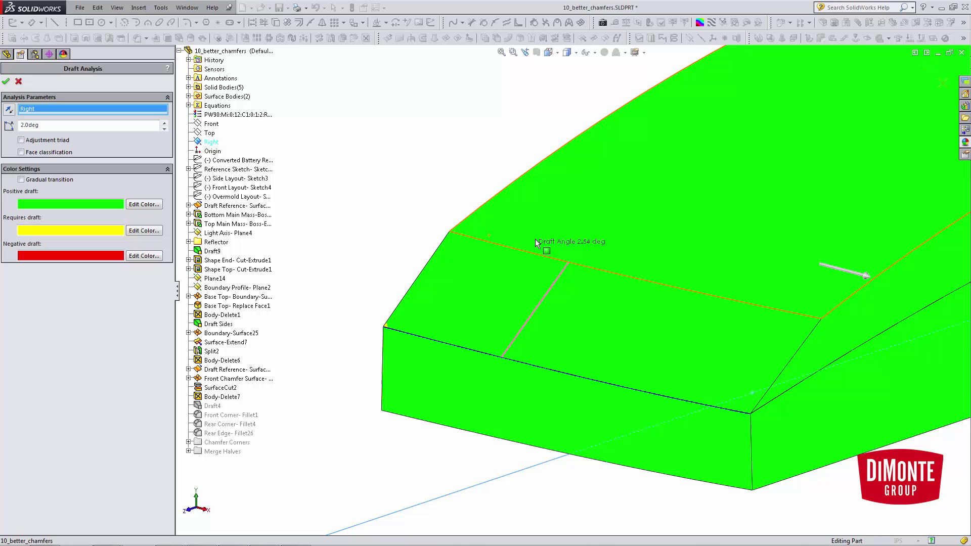
{"action": "left_click", "coordinate": [6, 82]}
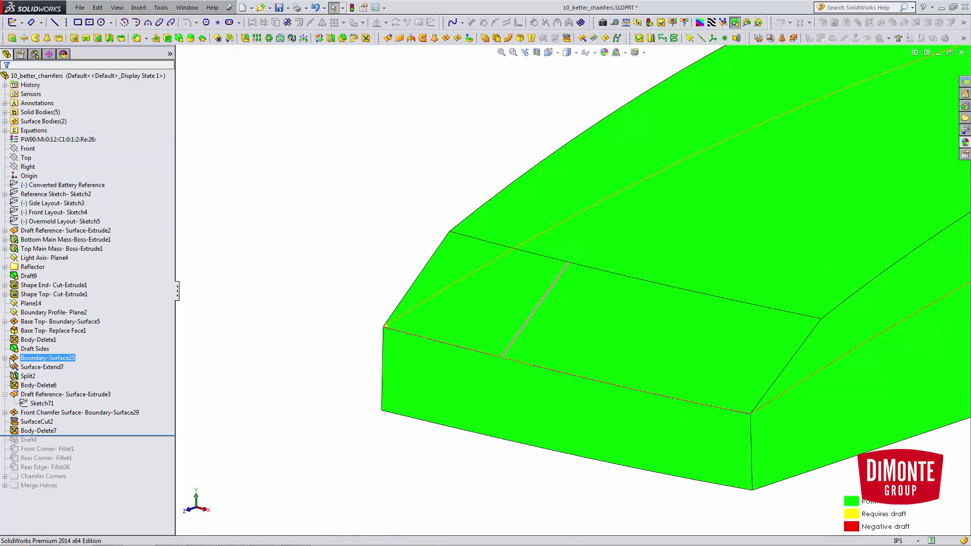
Set the line's angle dimension to 0 degrees in Sketch68 of Boundary-Surface25's Curve6, exit the sketch and check the front chamfer's draft
{"action": "left_click", "coordinate": [5, 357]}
{"action": "left_click", "coordinate": [39, 367]}
{"action": "left_click", "coordinate": [14, 367]}
{"action": "left_click", "coordinate": [43, 377], "text": "ctrl"}
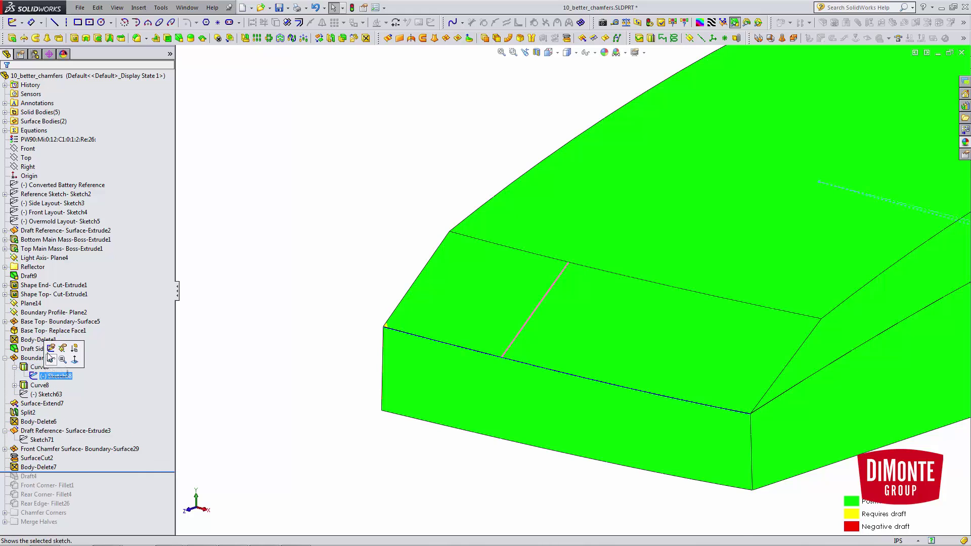
{"action": "left_click", "coordinate": [50, 347]}
{"action": "scroll", "coordinate": [713, 369], "scroll_direction": "up", "scroll_amount": 3}
{"action": "middle_click_drag", "start_coordinate": [714, 369], "coordinate": [601, 382], "text": "ctrl"}
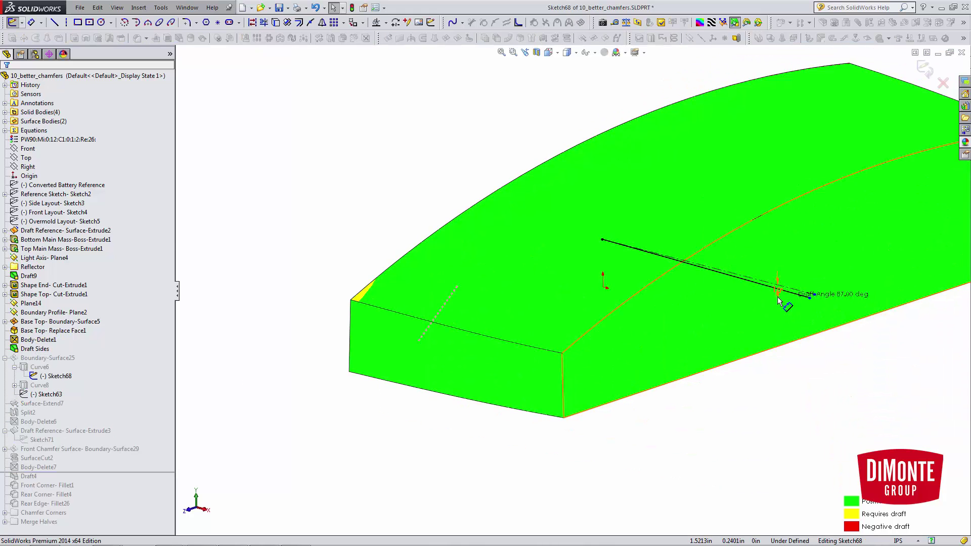
{"action": "double_click", "coordinate": [780, 293]}
{"action": "type", "text": "3"}
{"action": "key", "text": "Return"}
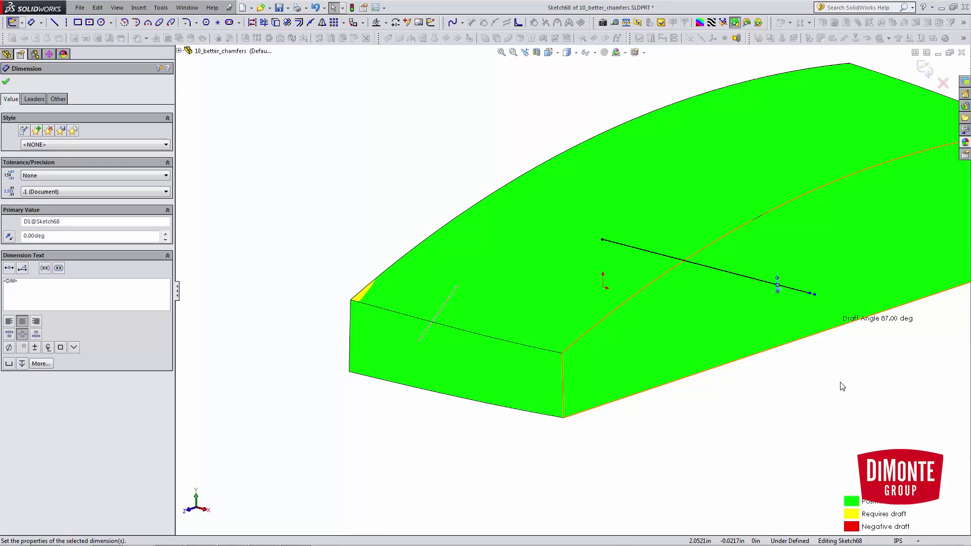
{"action": "left_click", "coordinate": [841, 386]}
{"action": "left_click", "coordinate": [924, 68]}
{"action": "scroll", "coordinate": [405, 317], "scroll_direction": "down", "scroll_amount": 4}
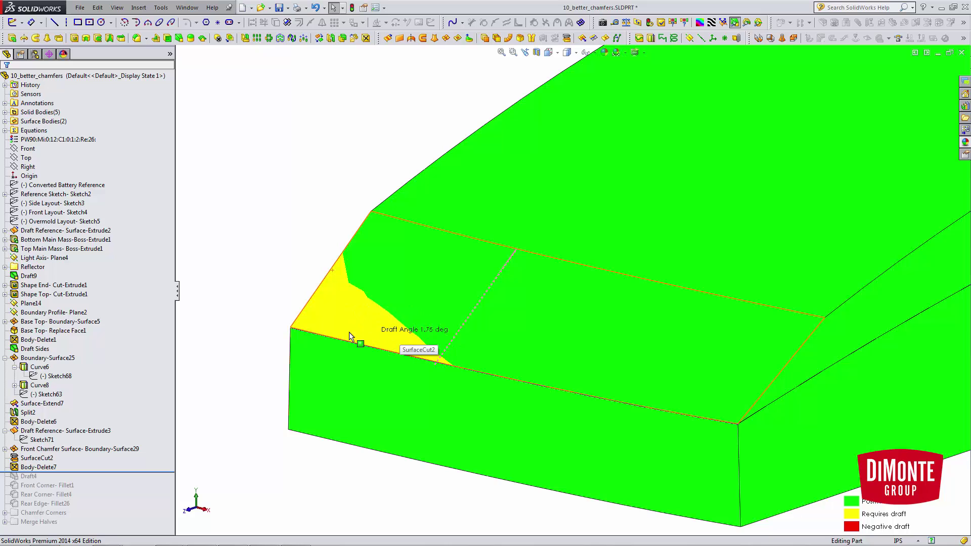
{"action": "scroll", "coordinate": [272, 340], "scroll_direction": "up", "scroll_amount": 2}
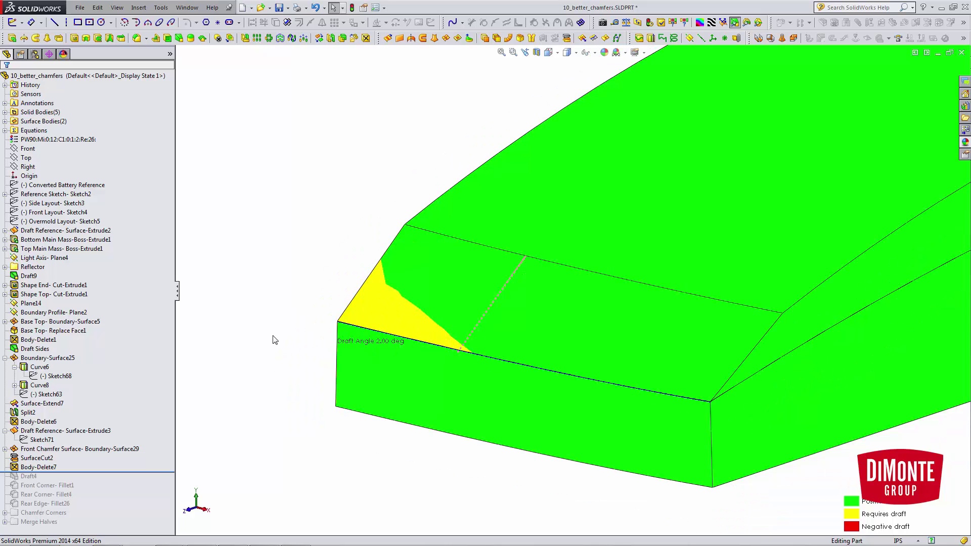
Reopen Sketch68, restore the line's earlier angle value and exit the sketch
{"action": "scroll", "coordinate": [279, 334], "scroll_direction": "up", "scroll_amount": 4}
{"action": "middle_click_drag", "start_coordinate": [273, 326], "coordinate": [214, 339], "text": "ctrl"}
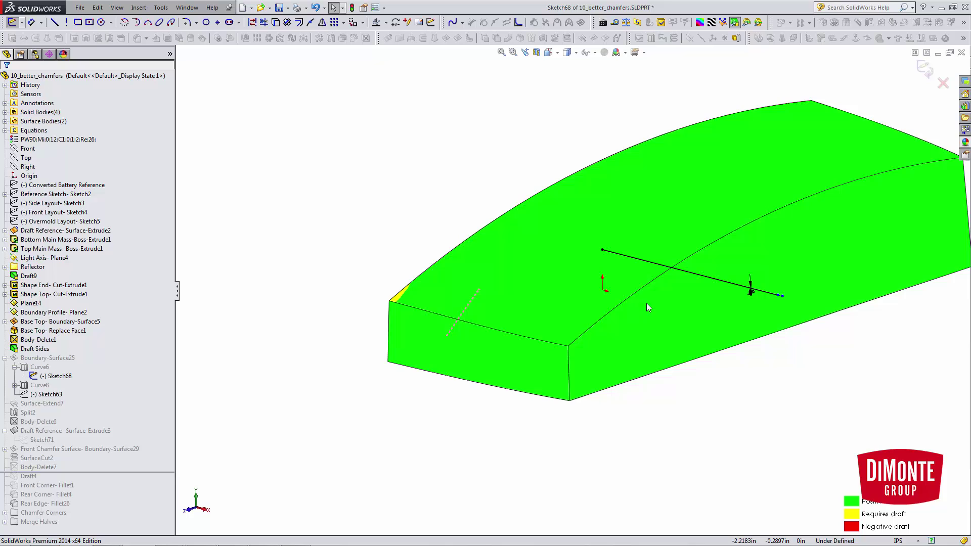
{"action": "left_click", "coordinate": [925, 70]}
{"action": "middle_click_drag", "start_coordinate": [344, 244], "coordinate": [340, 239]}
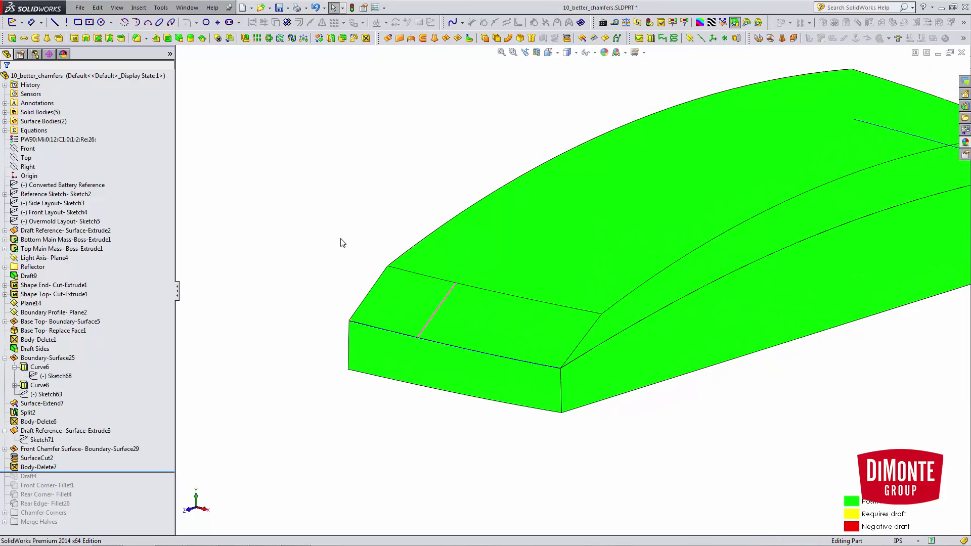
Turn off the draft analysis display on the part
{"action": "scroll", "coordinate": [573, 298], "scroll_direction": "up", "scroll_amount": 2}
{"action": "middle_click_drag", "start_coordinate": [703, 389], "coordinate": [563, 414], "text": "ctrl"}
{"action": "scroll", "coordinate": [329, 357], "scroll_direction": "down", "scroll_amount": 2}
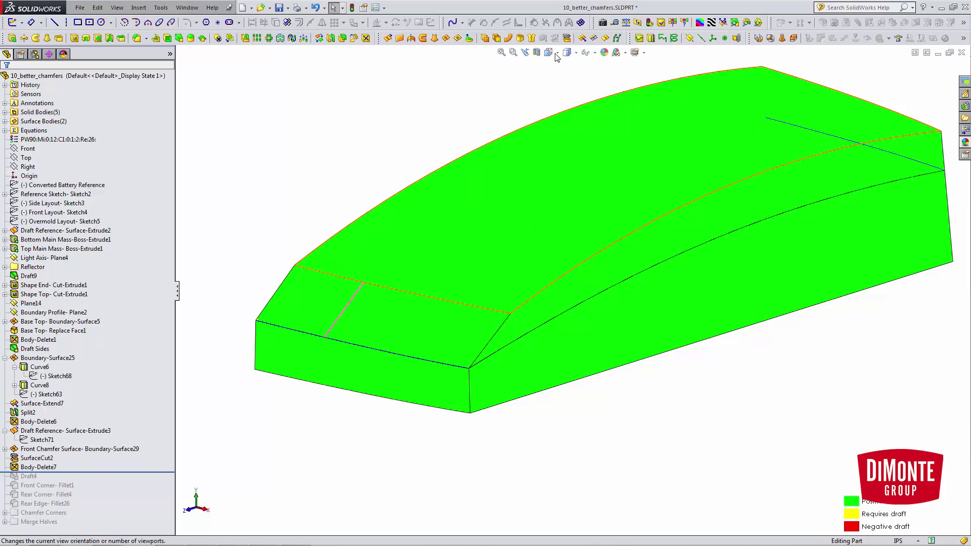
{"action": "key", "text": "z"}
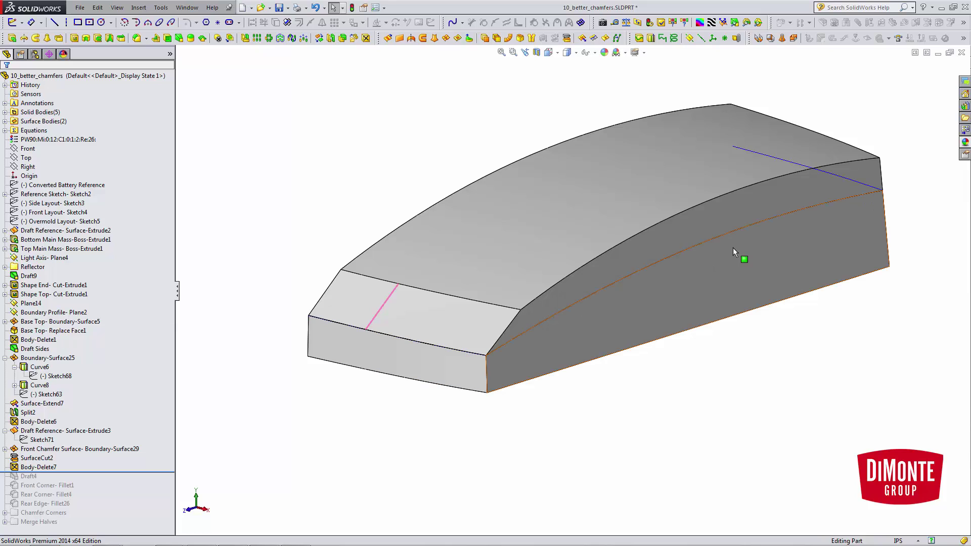
Roll the history forward to include Draft4, and review its parting line edge, direction of pull and draft angle without changing the definition
{"action": "left_click_drag", "start_coordinate": [90, 473], "coordinate": [96, 481]}
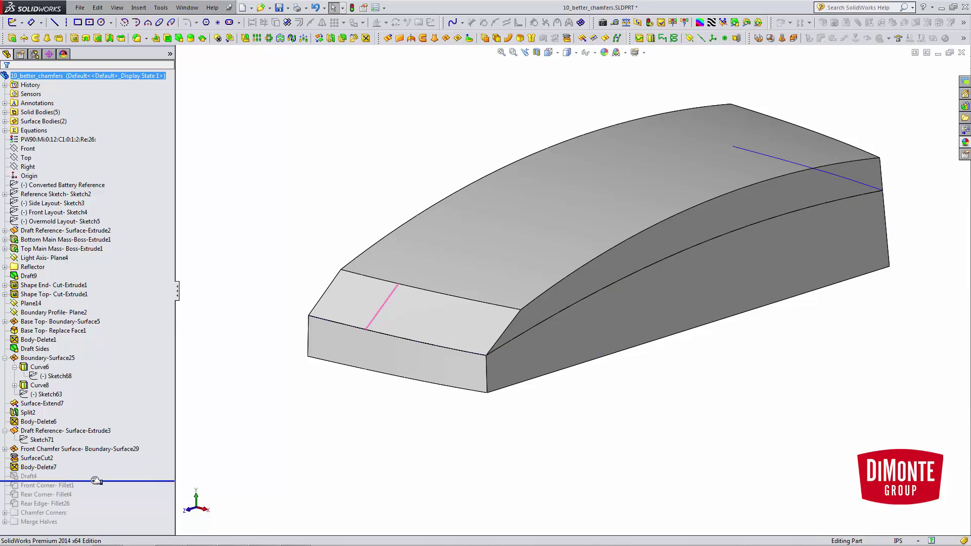
{"action": "left_click", "coordinate": [29, 476]}
{"action": "left_click", "coordinate": [31, 463]}
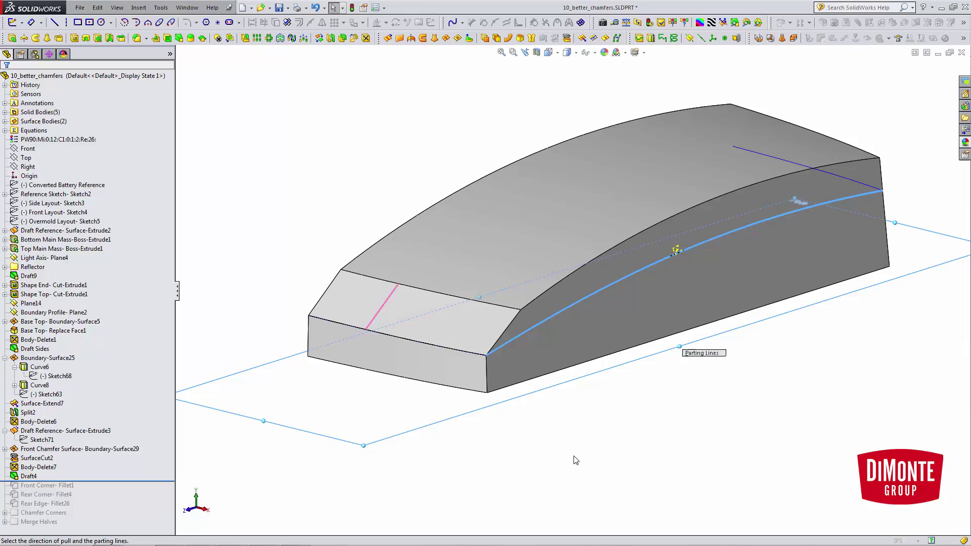
{"action": "left_click", "coordinate": [42, 242]}
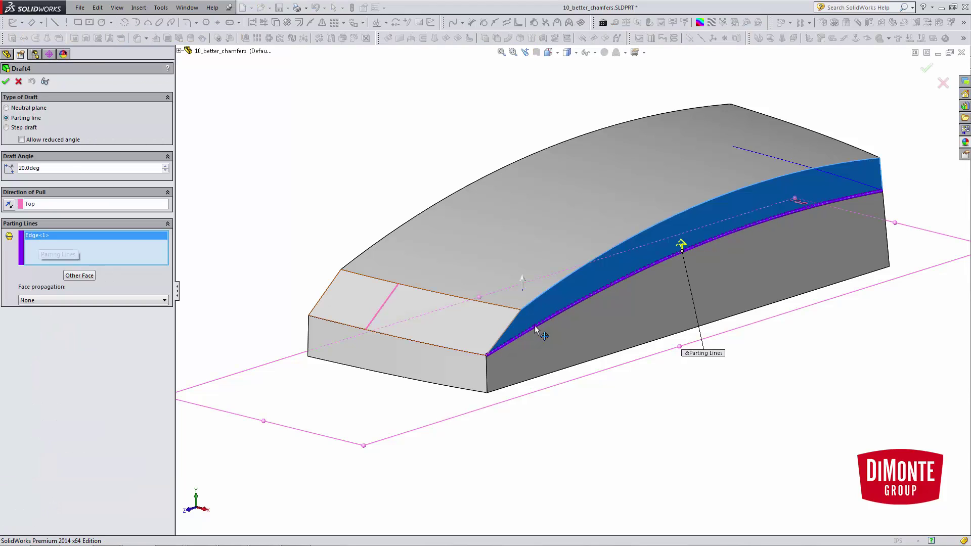
{"action": "left_click", "coordinate": [75, 208]}
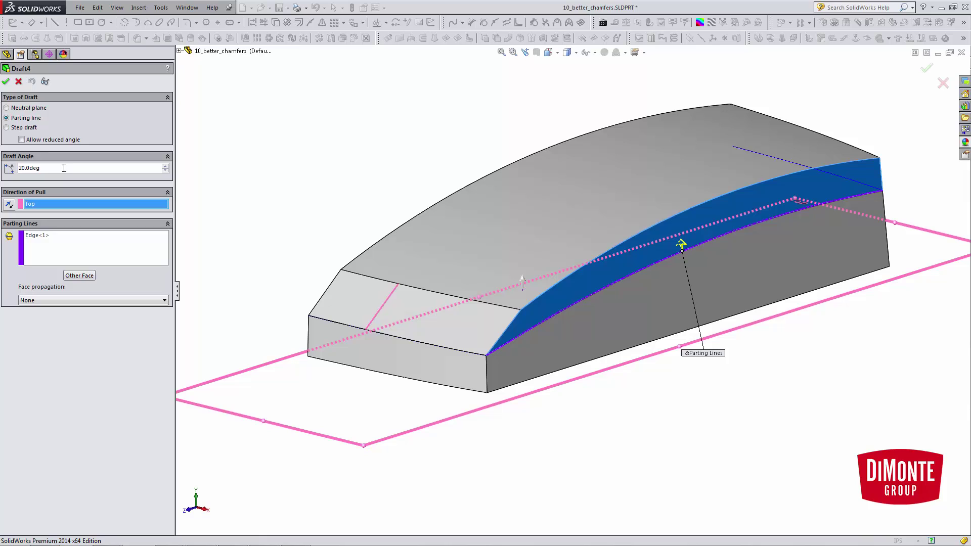
{"action": "left_click", "coordinate": [19, 81]}
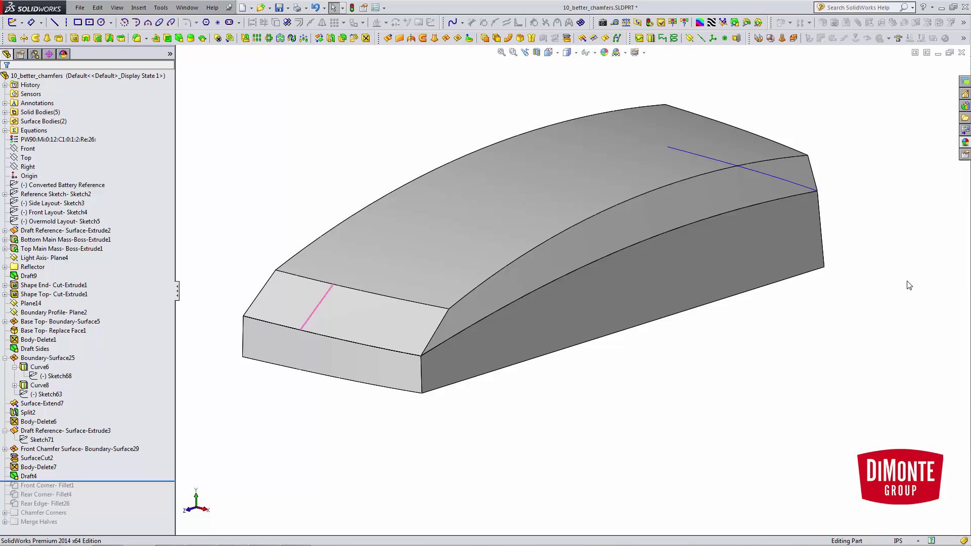
{"action": "key", "text": "z"}
{"action": "key", "text": "z"}
{"action": "key", "text": "z"}
{"action": "scroll", "coordinate": [641, 265], "scroll_direction": "down", "scroll_amount": 4}
{"action": "scroll", "coordinate": [620, 297], "scroll_direction": "up", "scroll_amount": 3}
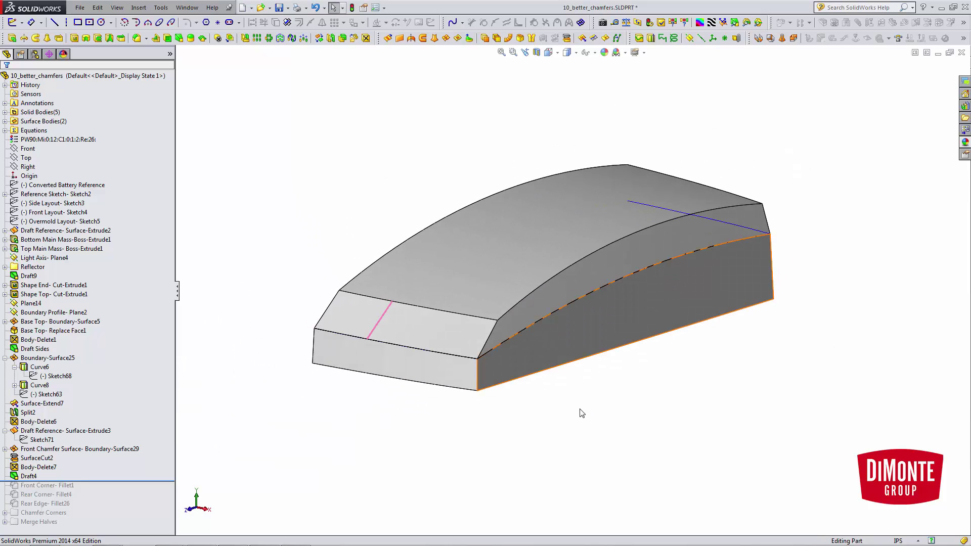
{"action": "mouse_move", "coordinate": [412, 448]}
{"action": "middle_mouse_down"}
{"action": "mouse_move", "coordinate": [399, 446]}
{"action": "mouse_move", "coordinate": [411, 442]}
{"action": "middle_mouse_up"}
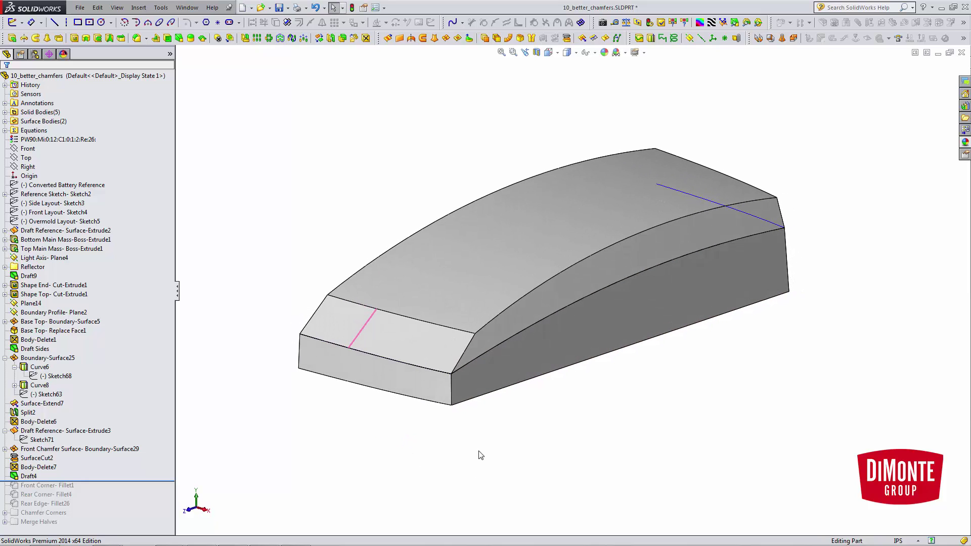